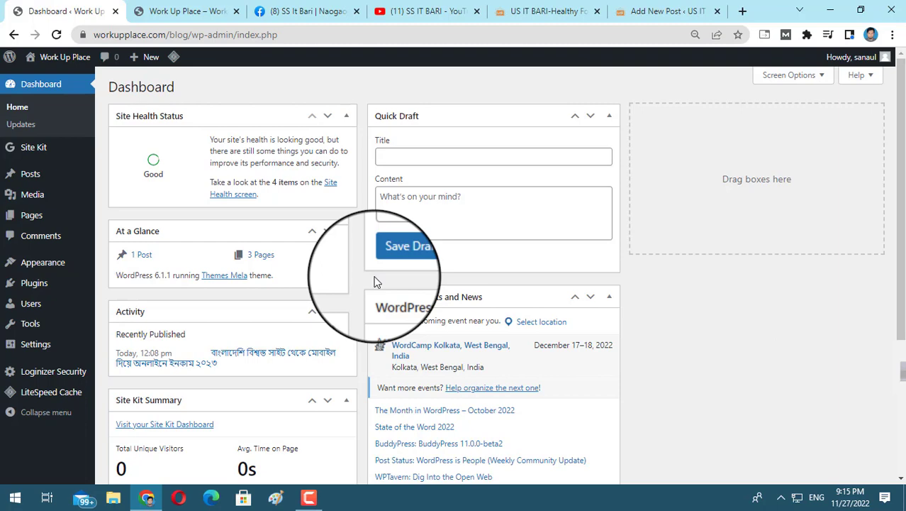
# - View the SS IT BARI YouTube channel, its Facebook page and the Work Up Place blog, ending on the blog's WordPress dashboard
pyautogui.click(420, 12)
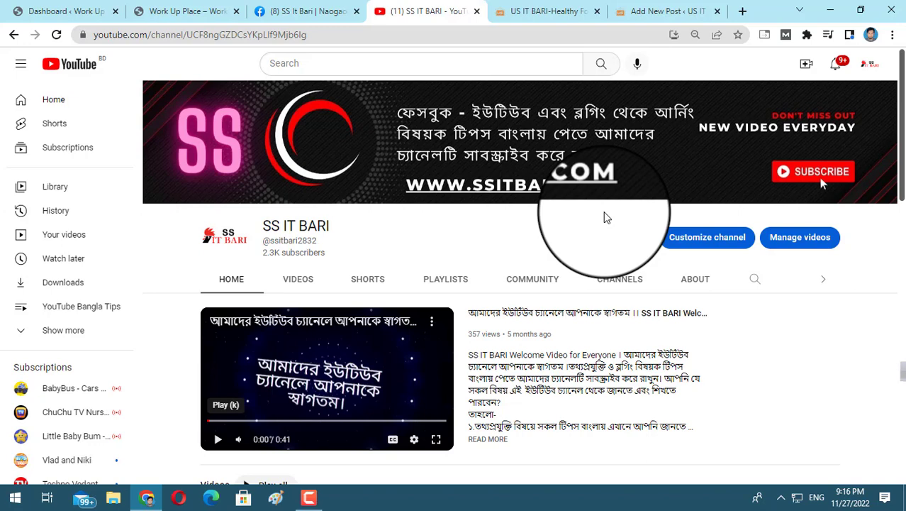
pyautogui.click(310, 11)
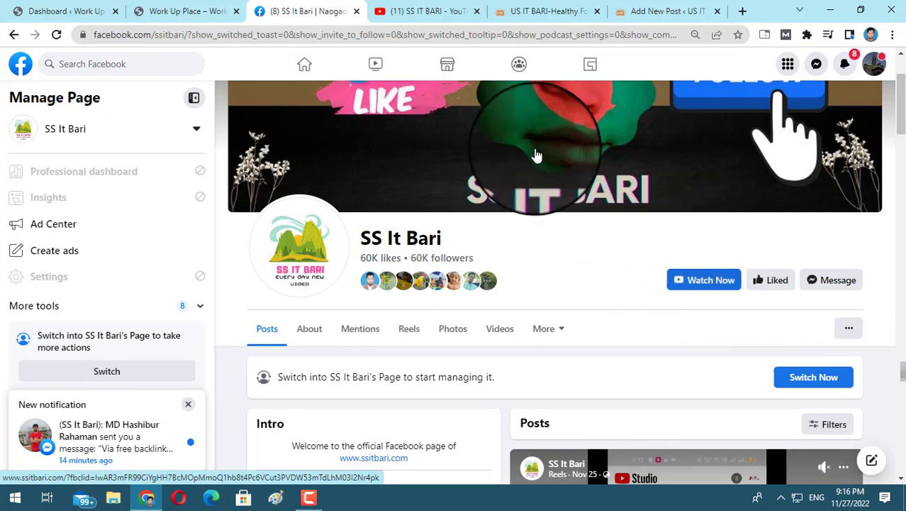
pyautogui.click(193, 10)
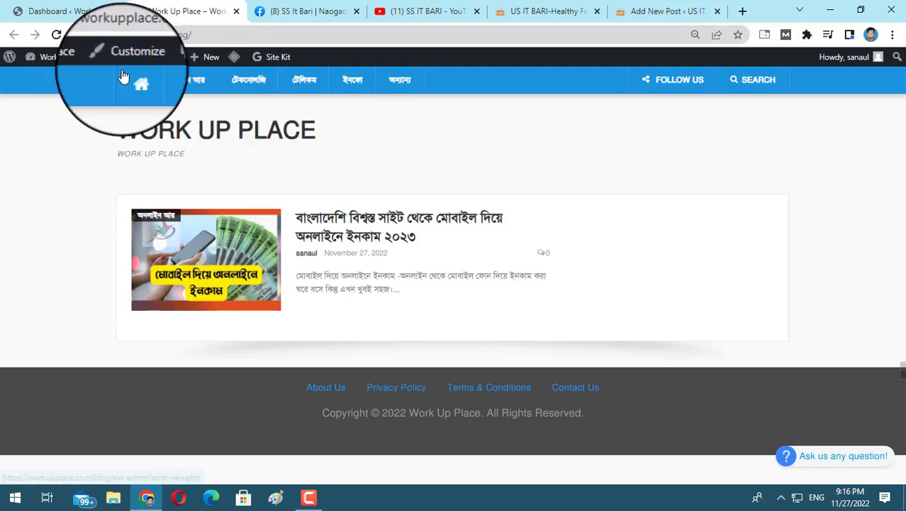
pyautogui.click(78, 11)
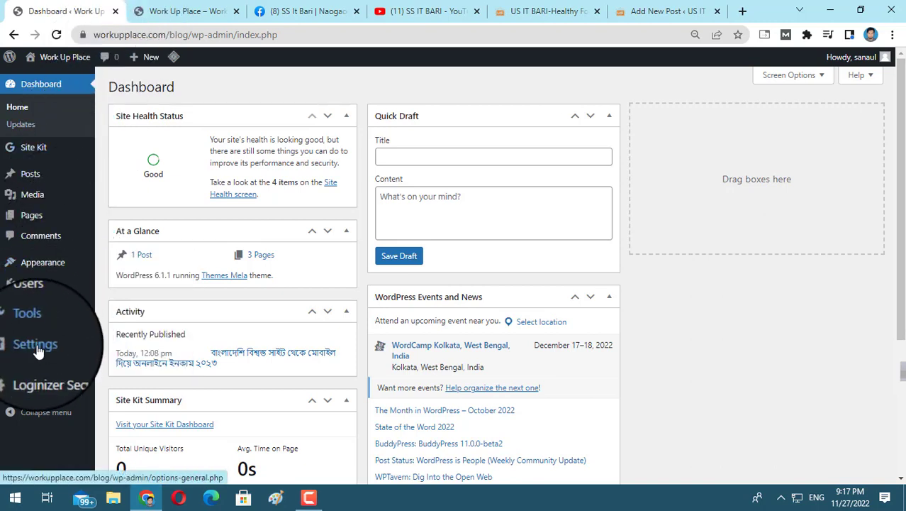
# - Search the plugins available to add to the Work Up Place site for "rank math"
pyautogui.moveTo(32, 293)
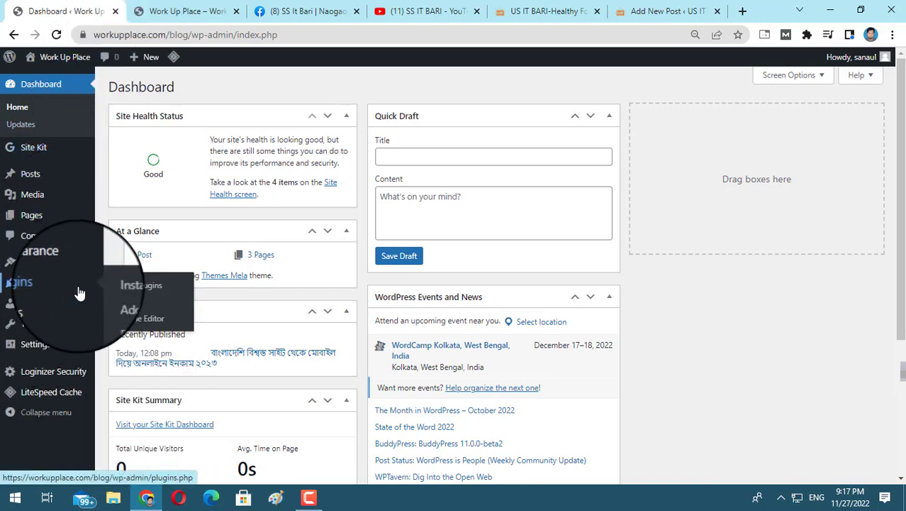
pyautogui.click(140, 293)
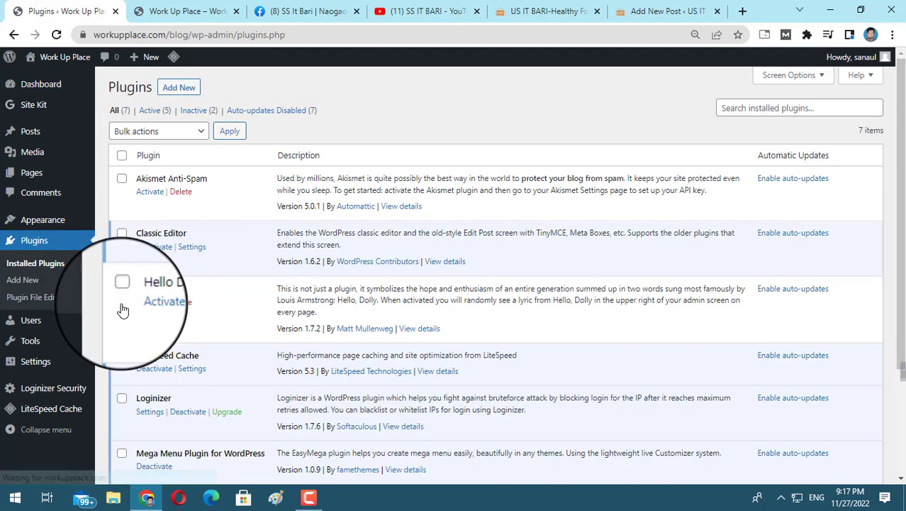
pyautogui.click(180, 90)
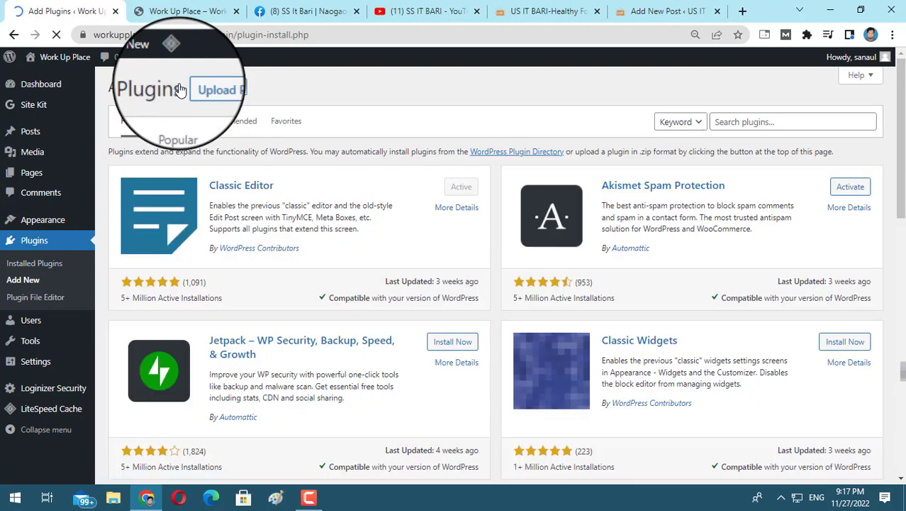
pyautogui.click(746, 127)
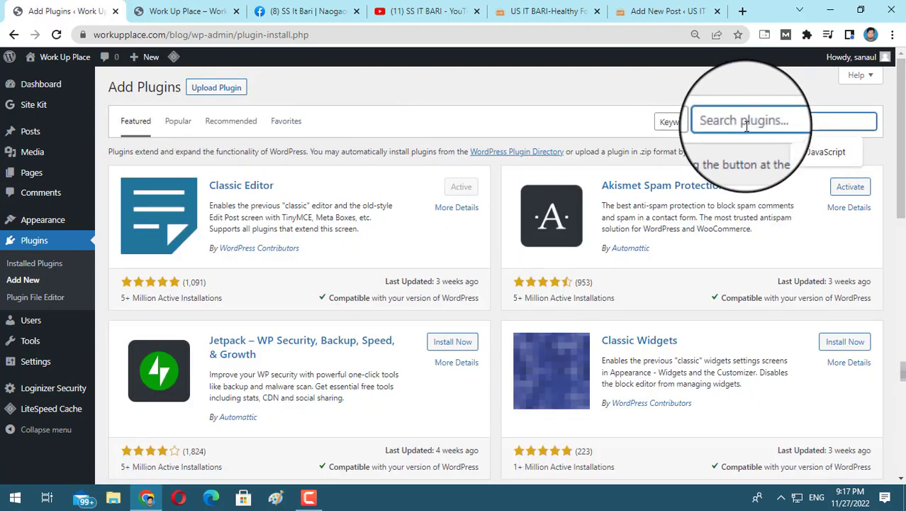
pyautogui.write('rank')
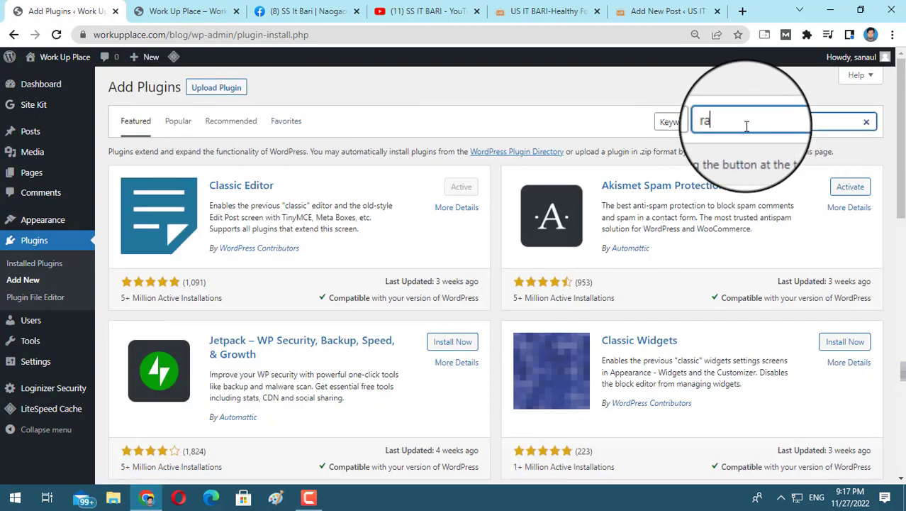
pyautogui.write(' math')
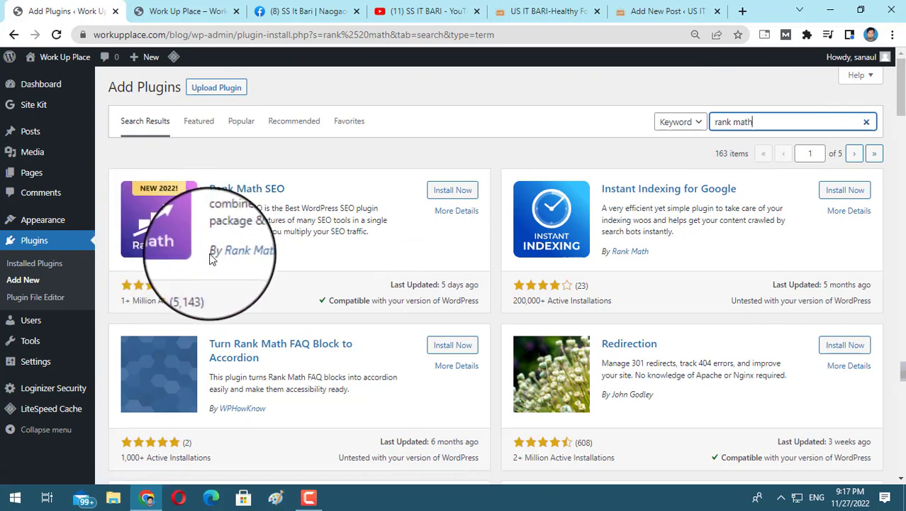
# - Install and activate the Rank Math SEO plugin by Rank Math
pyautogui.moveTo(208, 254); pyautogui.dragTo(283, 258)
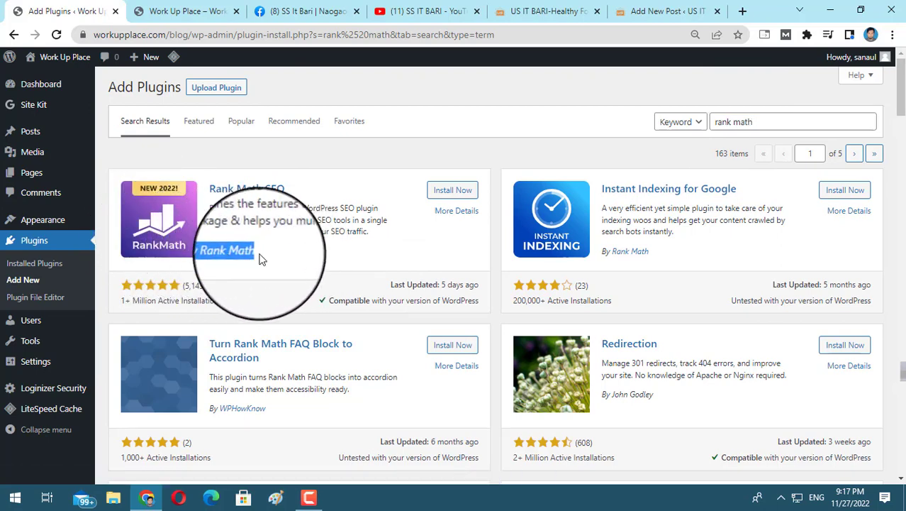
pyautogui.click(454, 193)
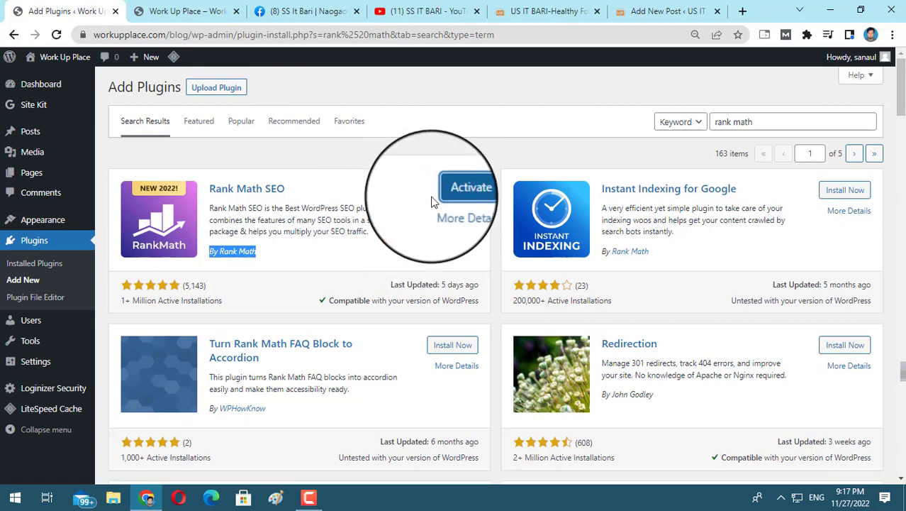
pyautogui.click(457, 192)
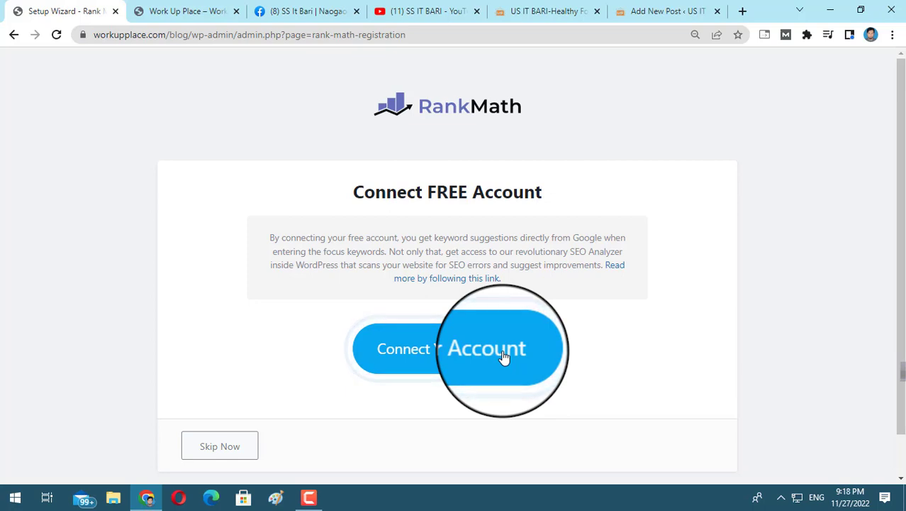
# - On the US IT BARI site's new post page, examine the Rank Math SEO score among the publishing options
pyautogui.click(643, 14)
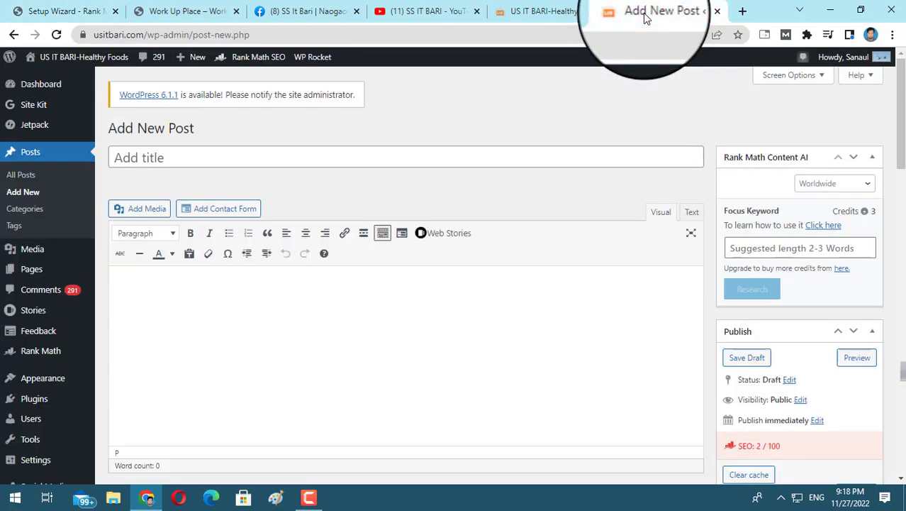
pyautogui.click(309, 497)
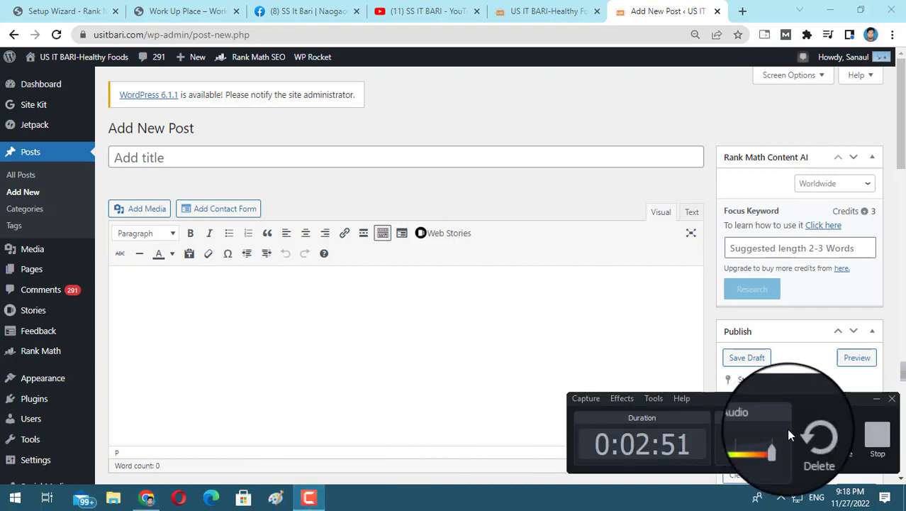
pyautogui.click(851, 441)
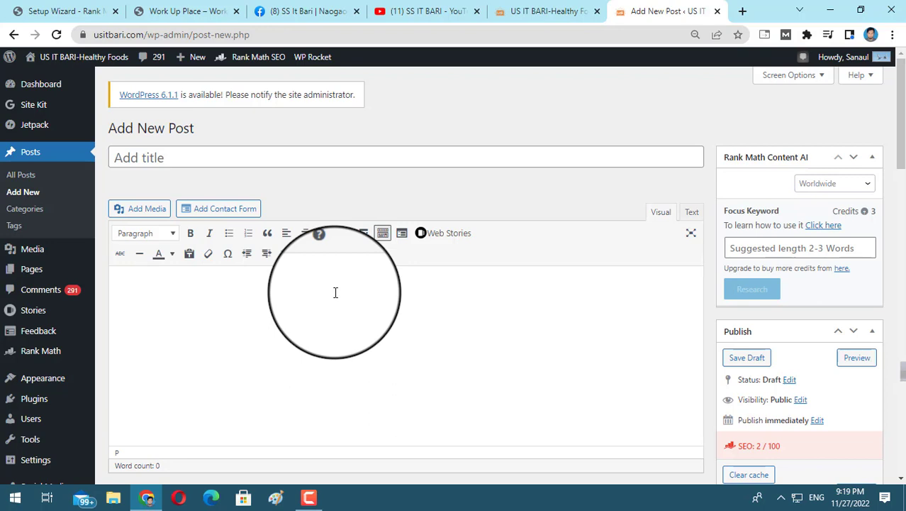
pyautogui.scroll(-2, 333, 297)
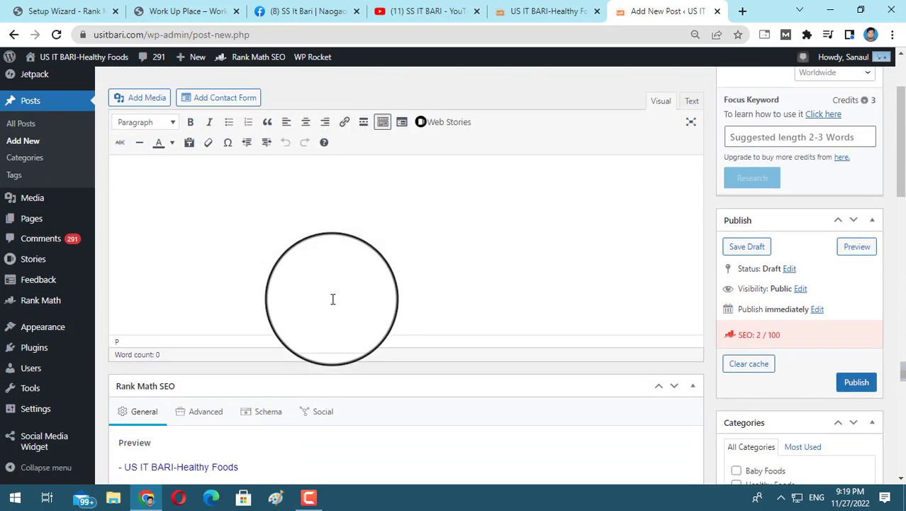
pyautogui.scroll(2, 333, 299)
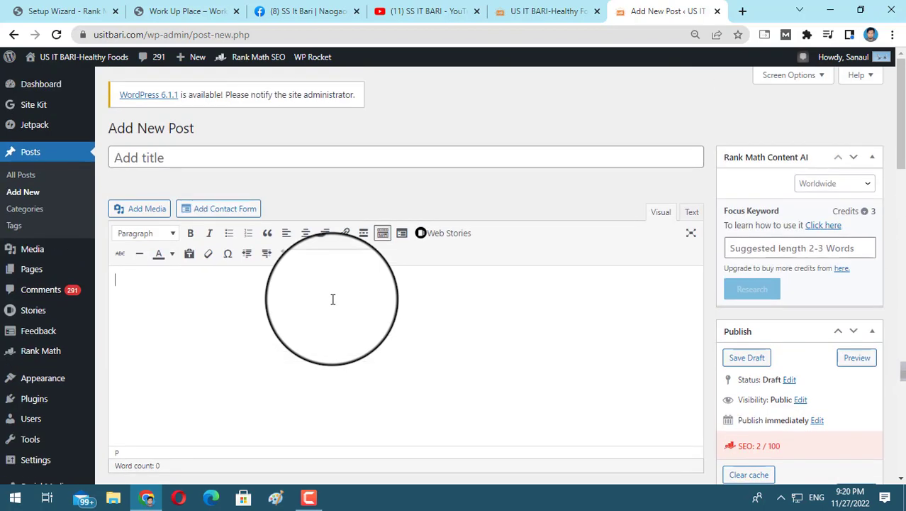
pyautogui.scroll(-2, 333, 298)
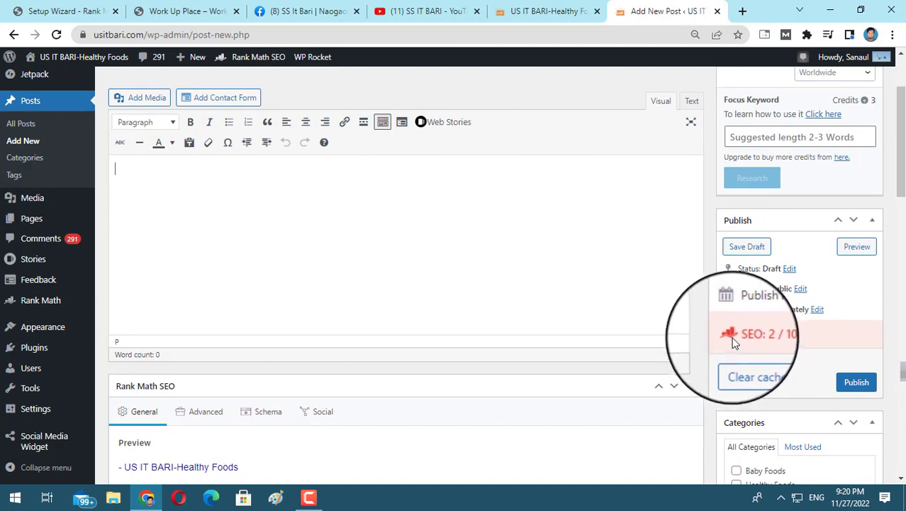
pyautogui.moveTo(744, 336); pyautogui.dragTo(789, 342)
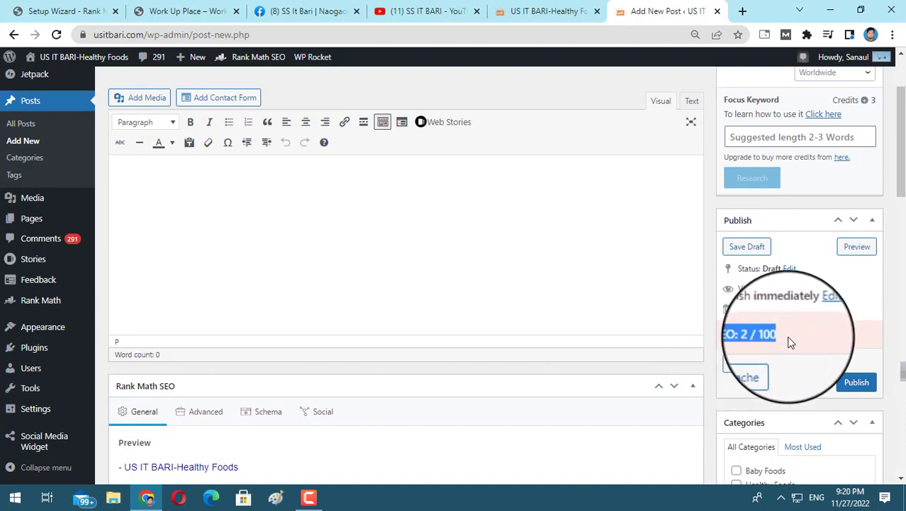
pyautogui.click(280, 202)
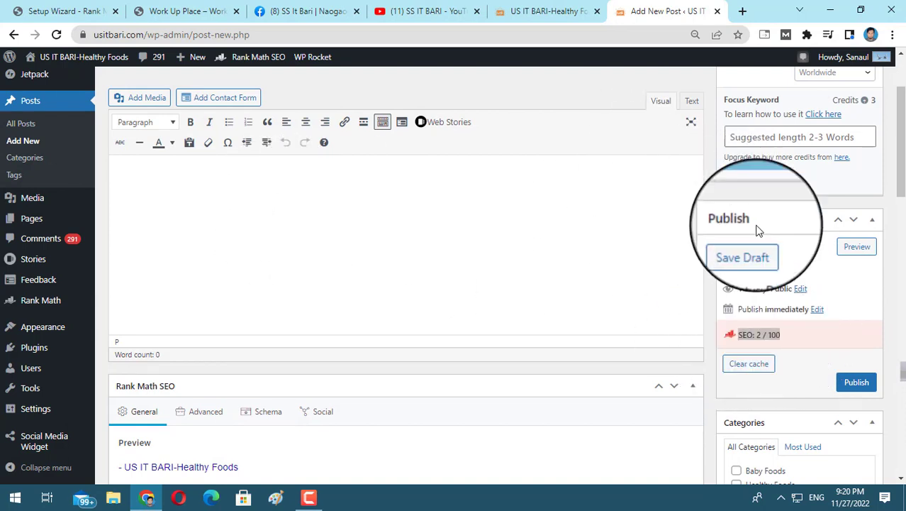
pyautogui.click(787, 338)
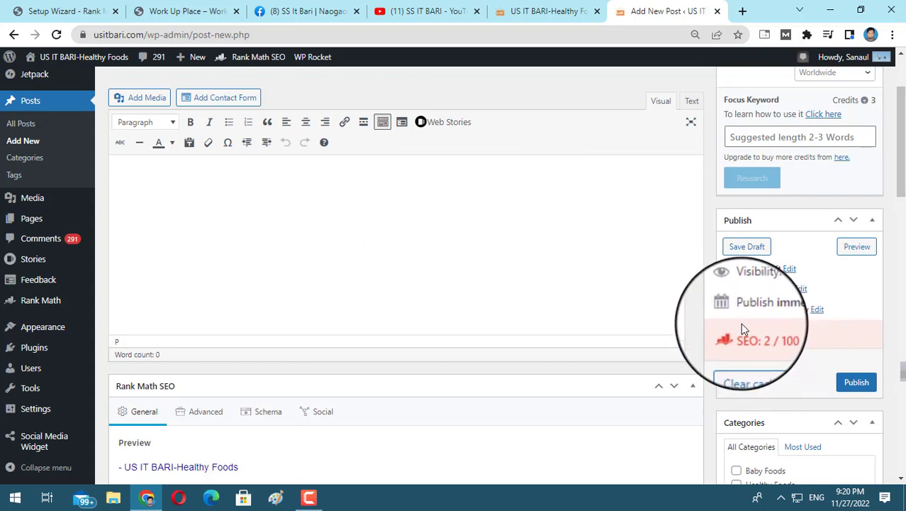
# - Examine the post's Rank Math SEO section, including the snippet preview, focus keyword field and Basic SEO checks
pyautogui.scroll(-2, 376, 277)
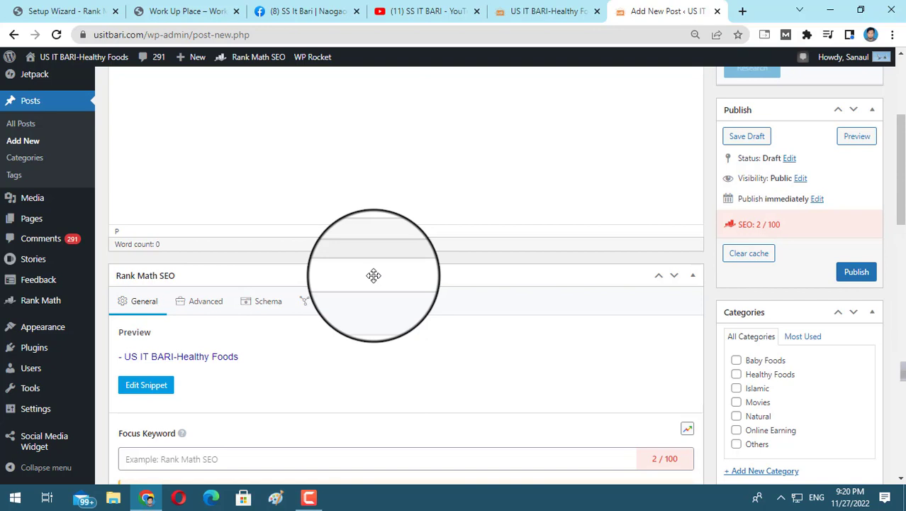
pyautogui.scroll(2, 374, 275)
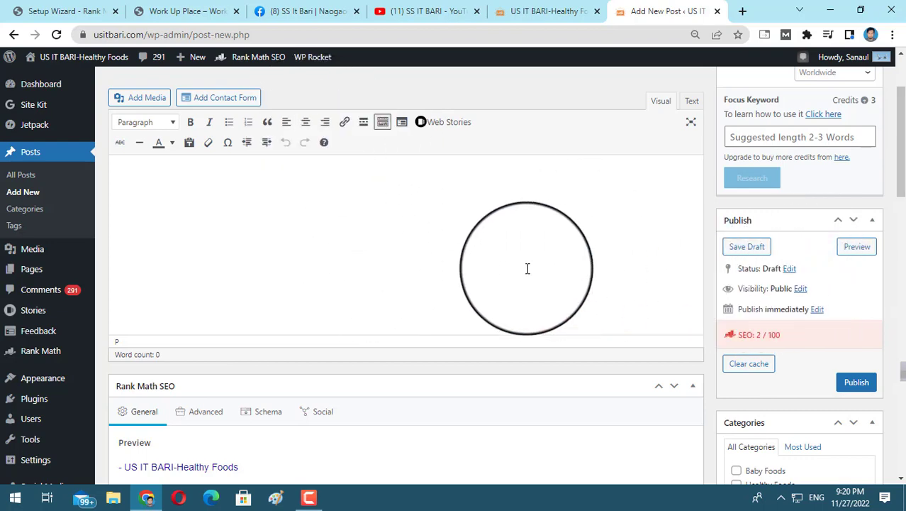
pyautogui.scroll(-3, 526, 267)
pyautogui.scroll(-2, 547, 239)
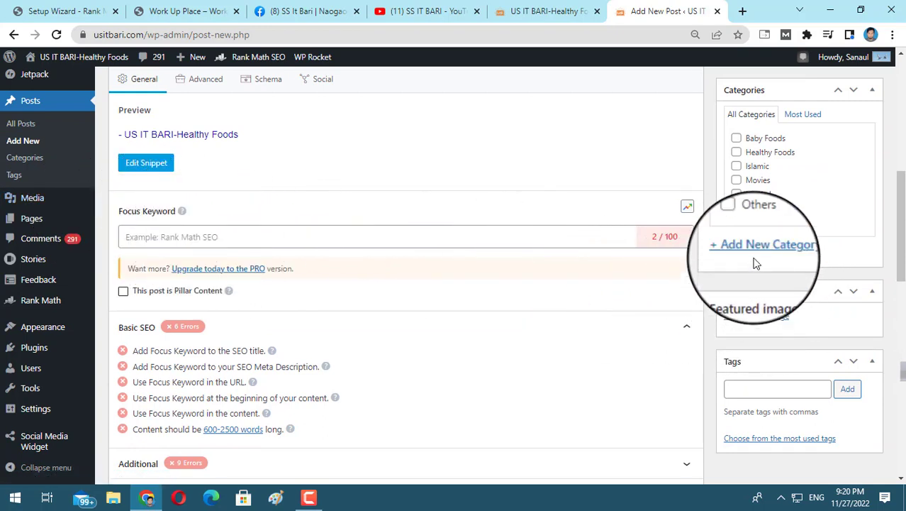
# - Examine the Rank Math Content AI focus keyword field, the post's SEO score and Rank Math's admin options
pyautogui.scroll(6, 767, 387)
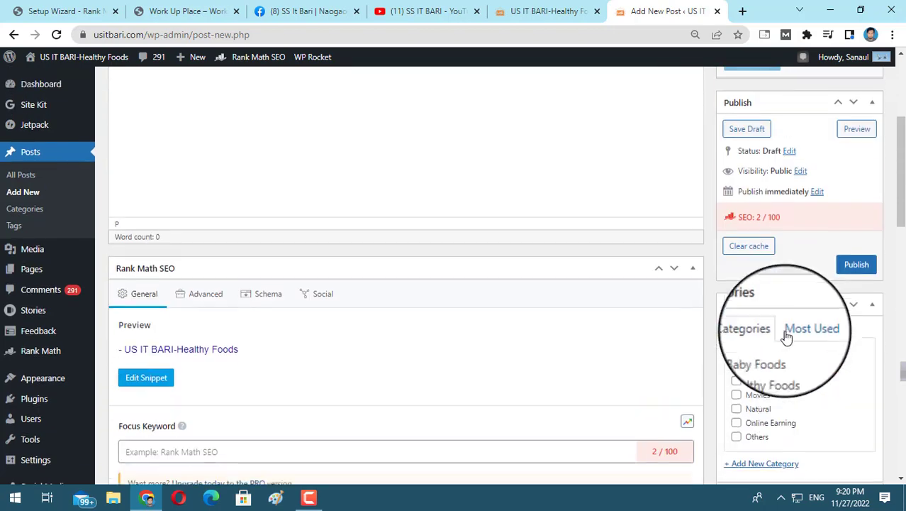
pyautogui.scroll(2, 769, 202)
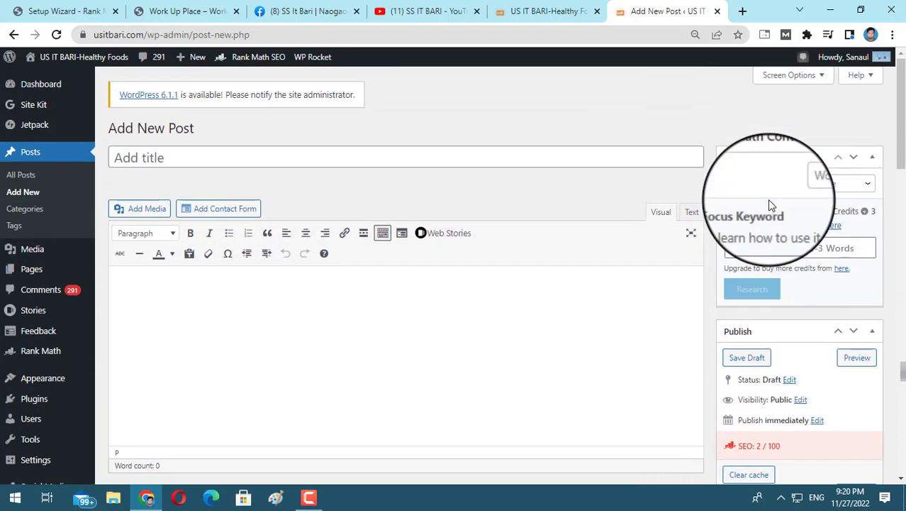
pyautogui.click(771, 251)
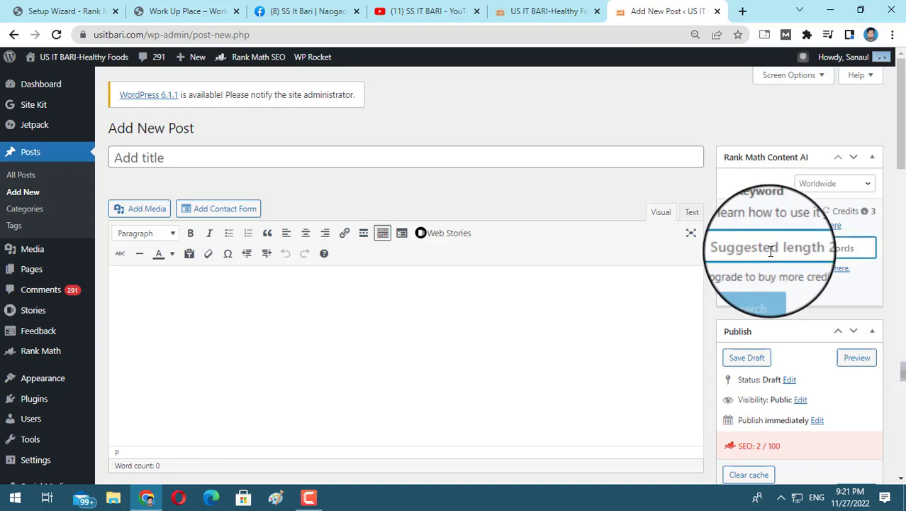
pyautogui.scroll(-2, 771, 251)
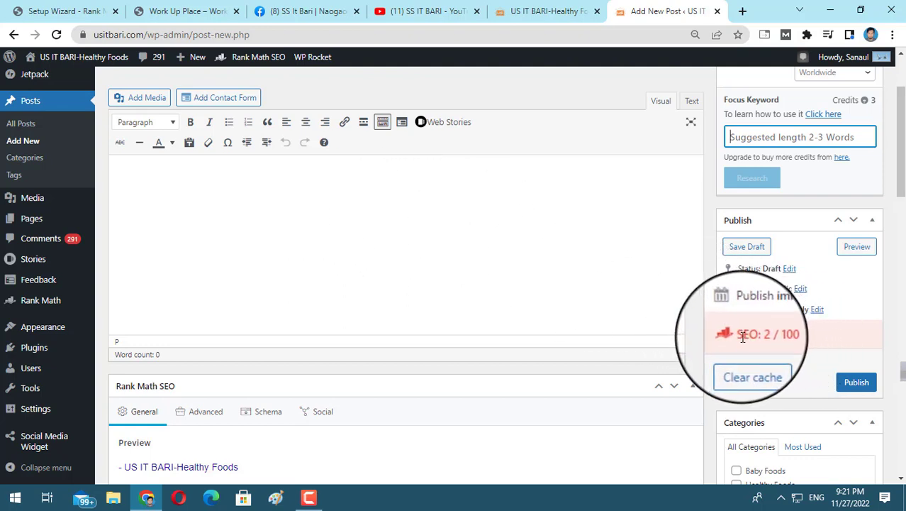
pyautogui.moveTo(740, 334); pyautogui.dragTo(773, 335)
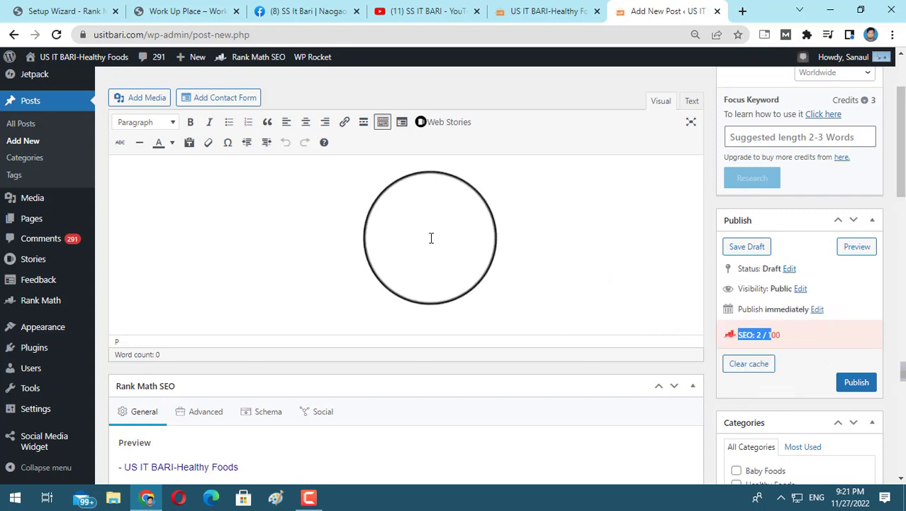
pyautogui.scroll(2, 431, 238)
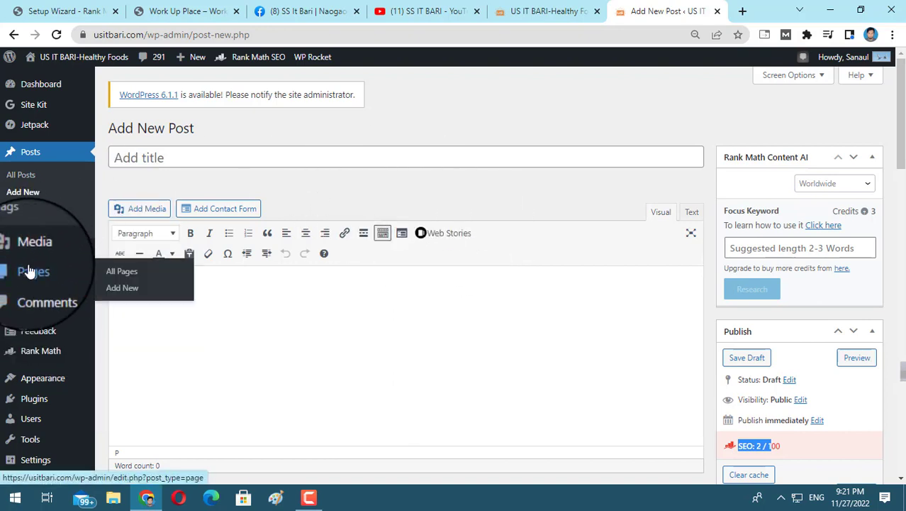
pyautogui.moveTo(17, 348)
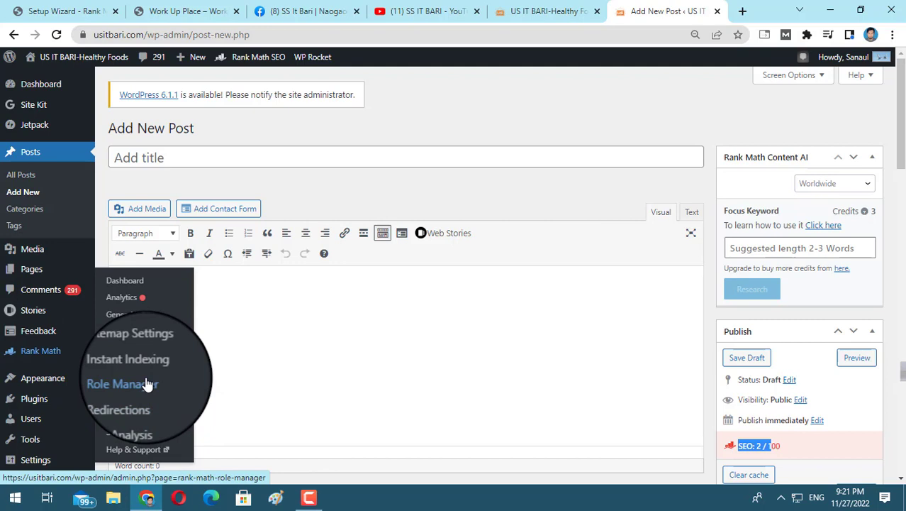
pyautogui.click(263, 310)
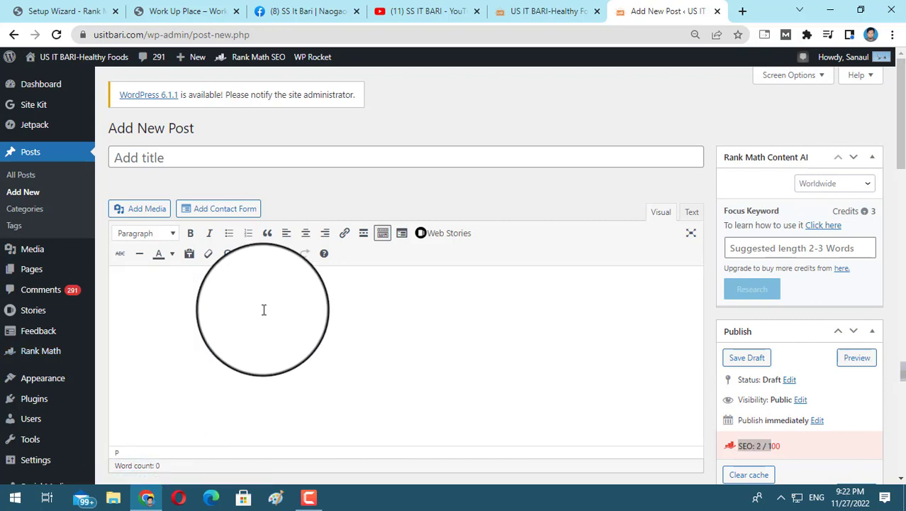
# - Return to the Work Up Place blog's Rank Math setup wizard and start connecting a free account
pyautogui.click(64, 11)
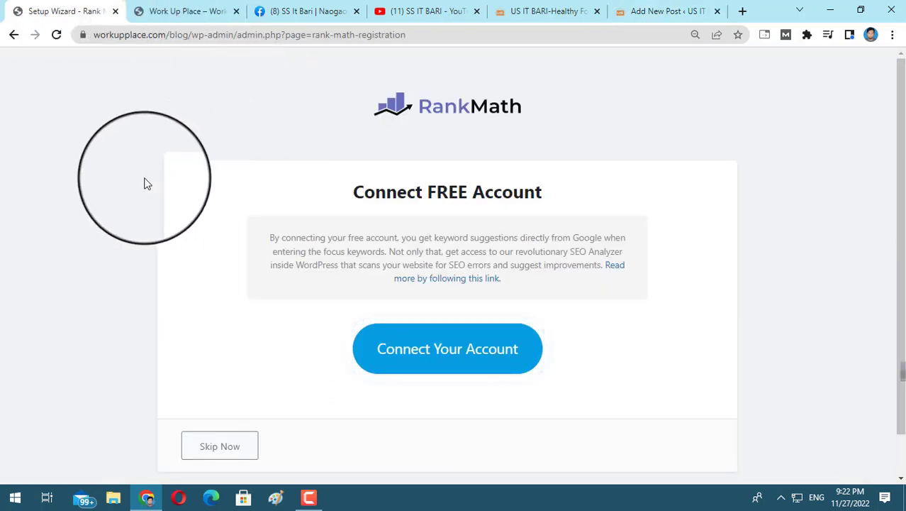
pyautogui.scroll(-1, 135, 244)
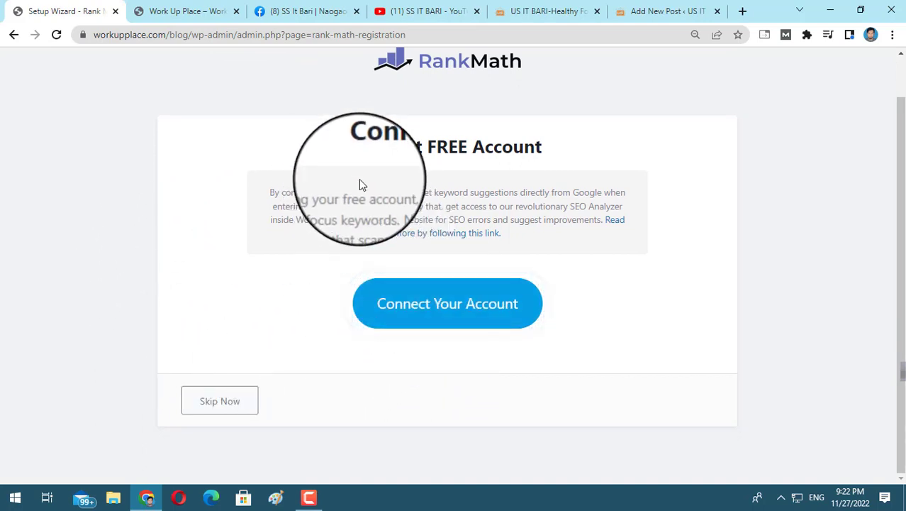
pyautogui.click(431, 309)
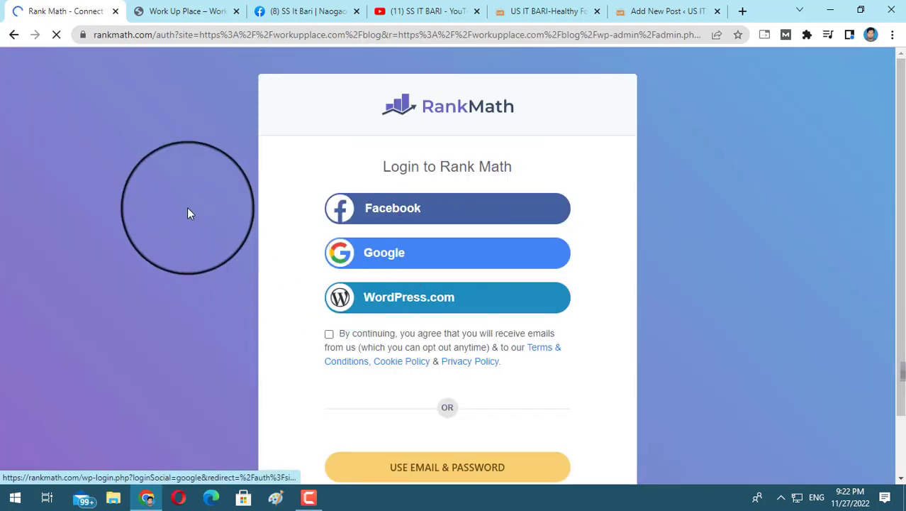
# - Accept Rank Math's terms and email consent and choose Google as the login method
pyautogui.scroll(-1, 427, 243)
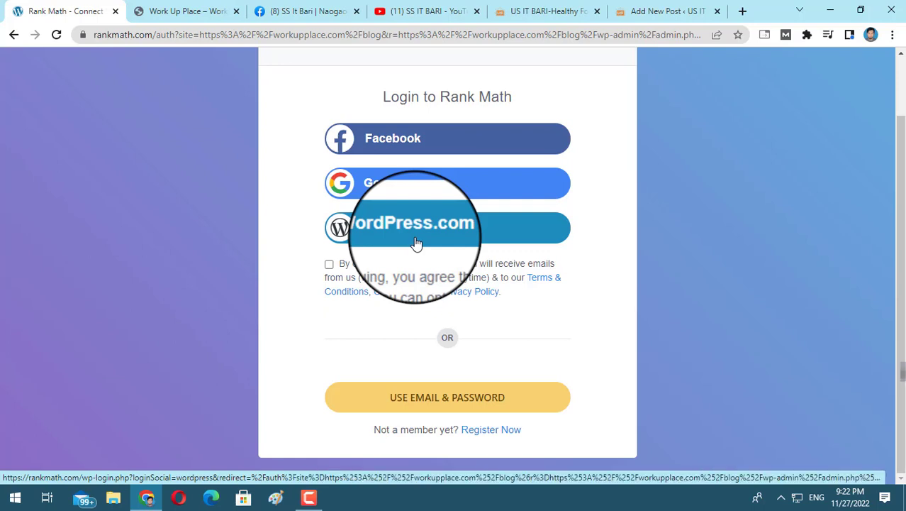
pyautogui.scroll(1, 417, 243)
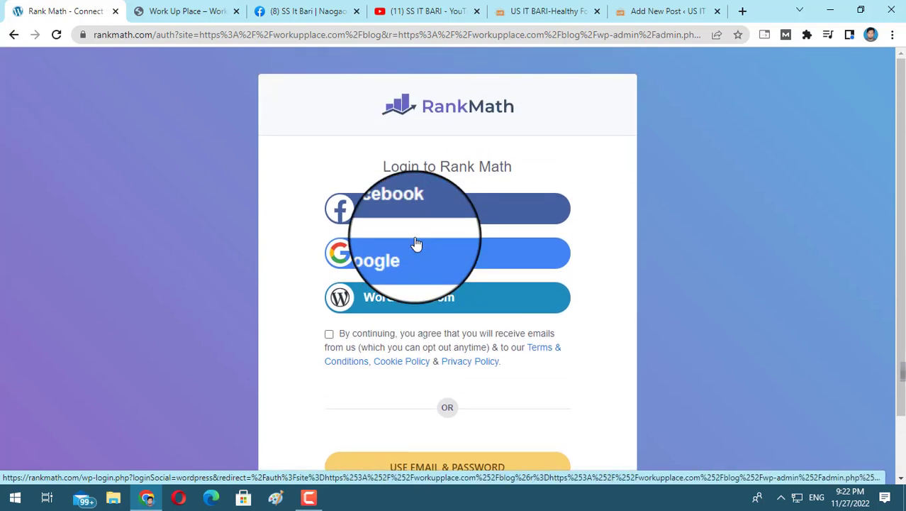
pyautogui.scroll(-1, 417, 243)
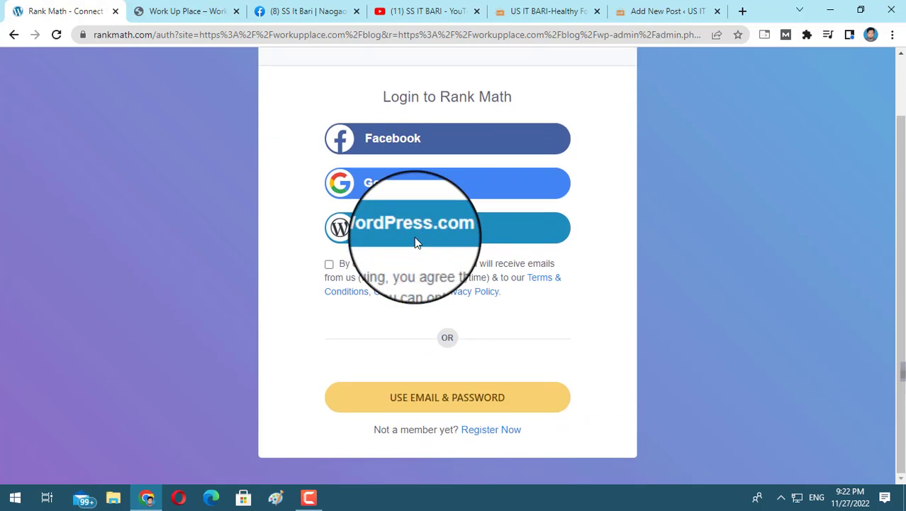
pyautogui.click(329, 264)
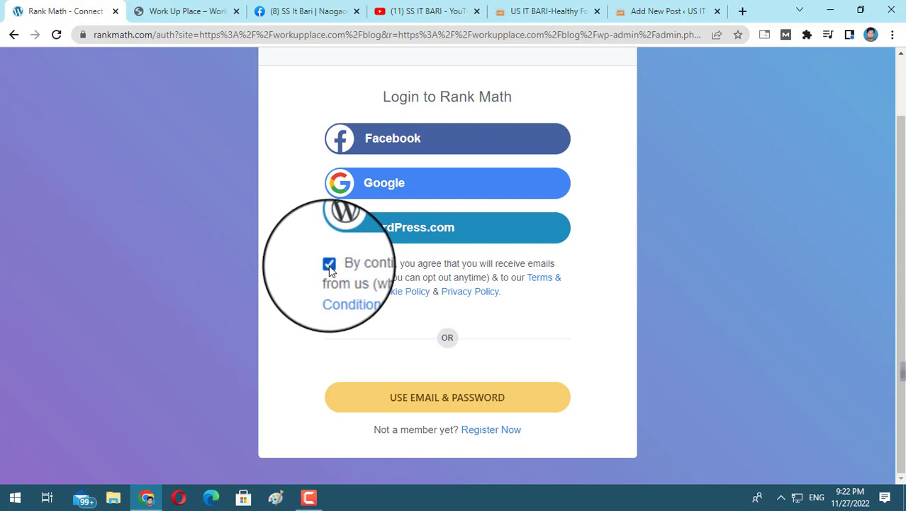
pyautogui.click(403, 192)
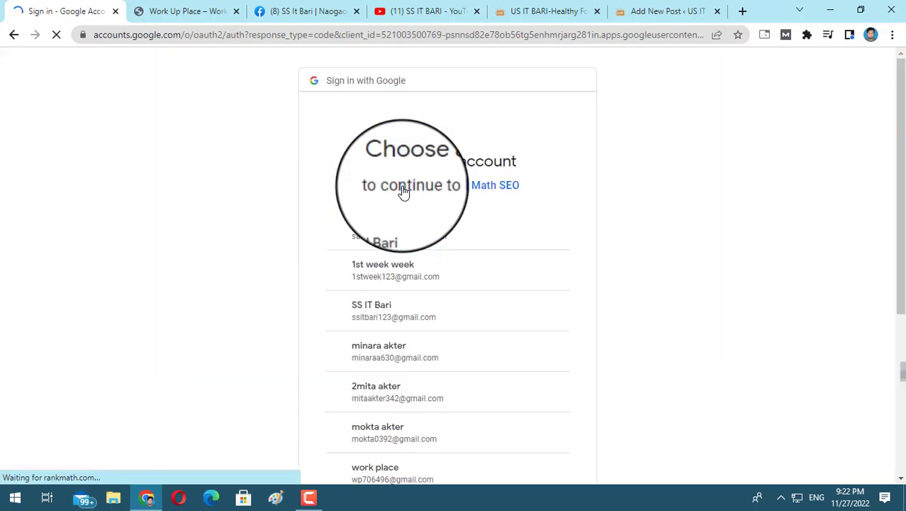
# - Sign in with the work place Google account and activate the Rank Math Free Plan for workupplace.com/blog
pyautogui.scroll(-4, 408, 252)
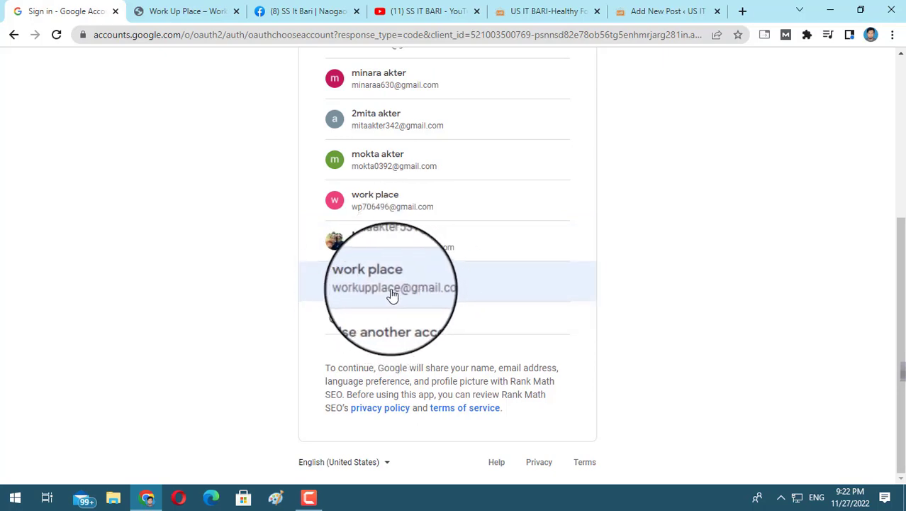
pyautogui.click(413, 287)
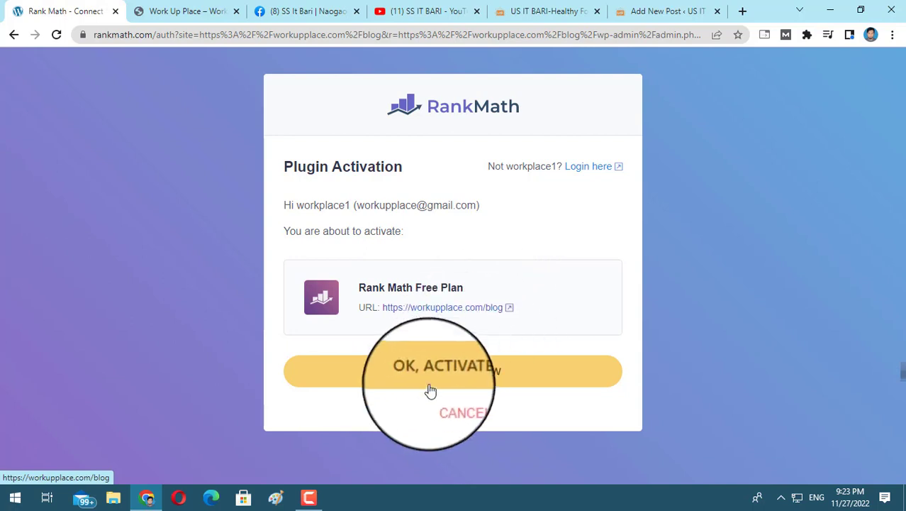
pyautogui.click(464, 375)
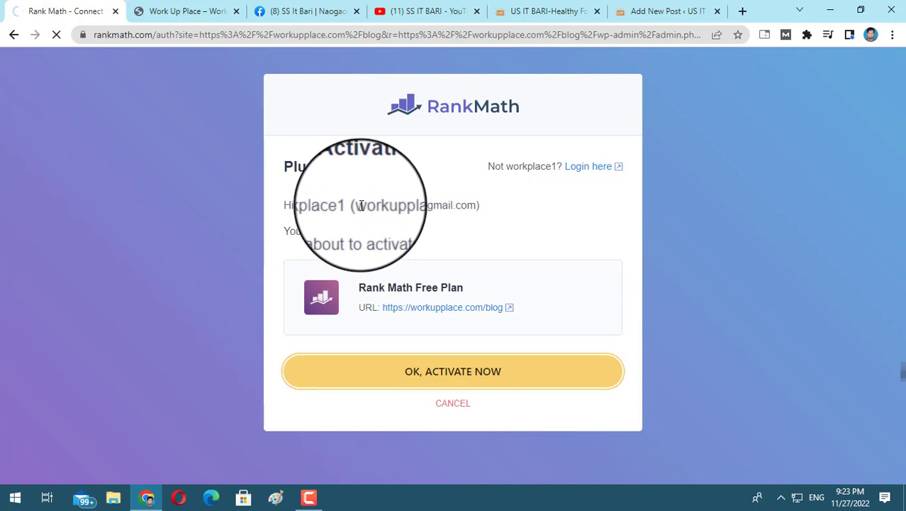
pyautogui.moveTo(357, 205); pyautogui.dragTo(490, 206)
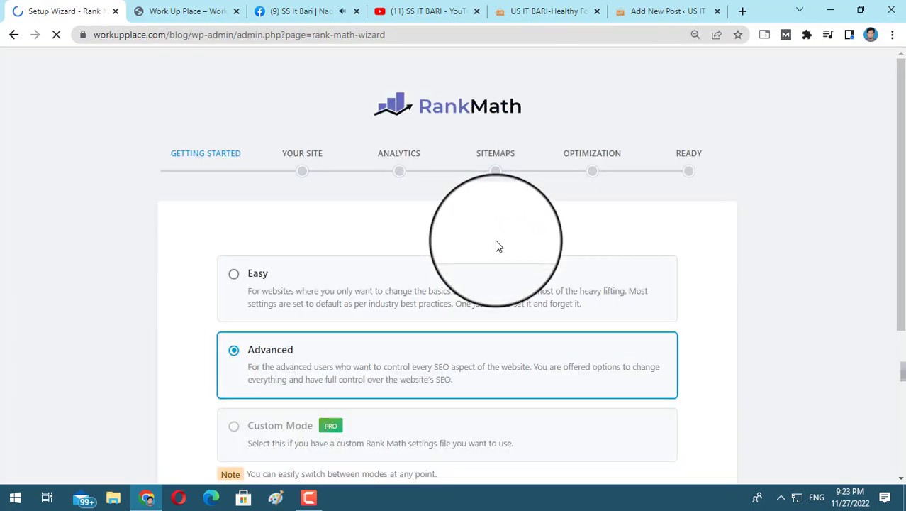
# - Select the Easy setup mode and start the wizard
pyautogui.scroll(-3, 497, 247)
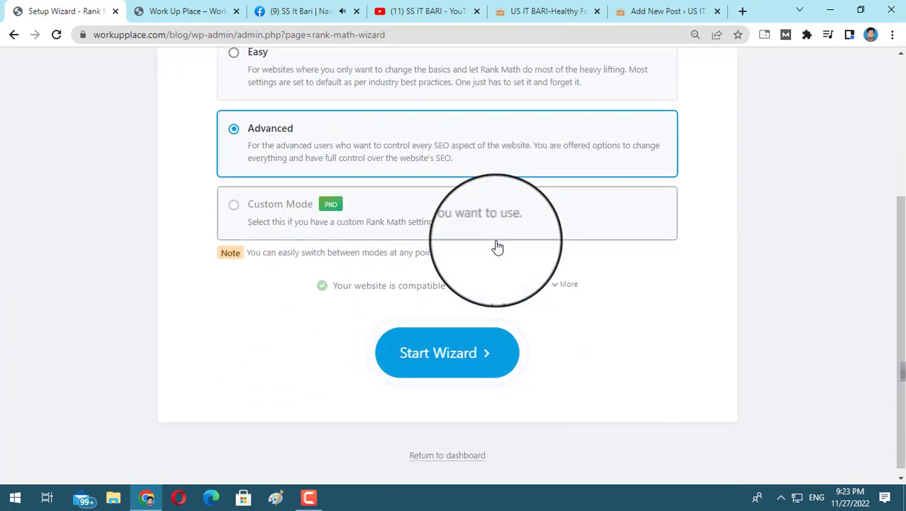
pyautogui.scroll(3, 309, 296)
pyautogui.scroll(-2, 306, 294)
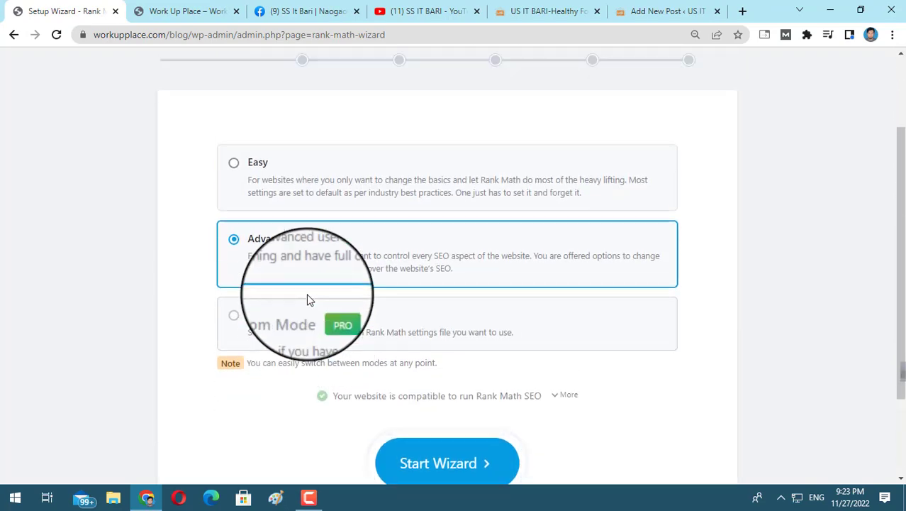
pyautogui.scroll(2, 309, 300)
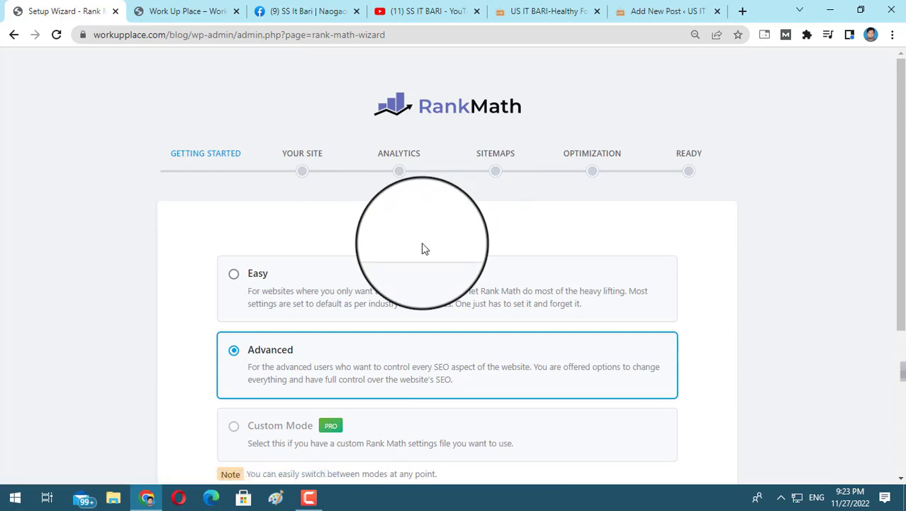
pyautogui.scroll(-2, 423, 248)
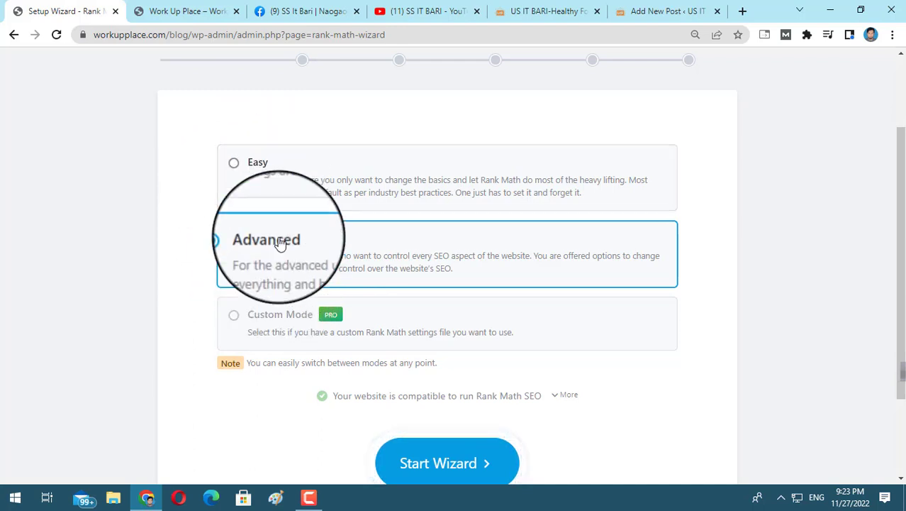
pyautogui.click(234, 163)
pyautogui.scroll(-2, 383, 205)
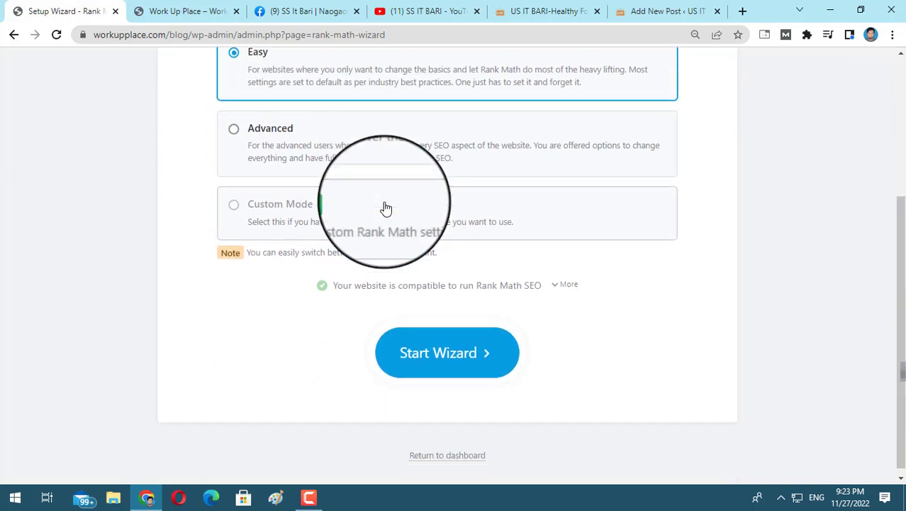
pyautogui.click(418, 362)
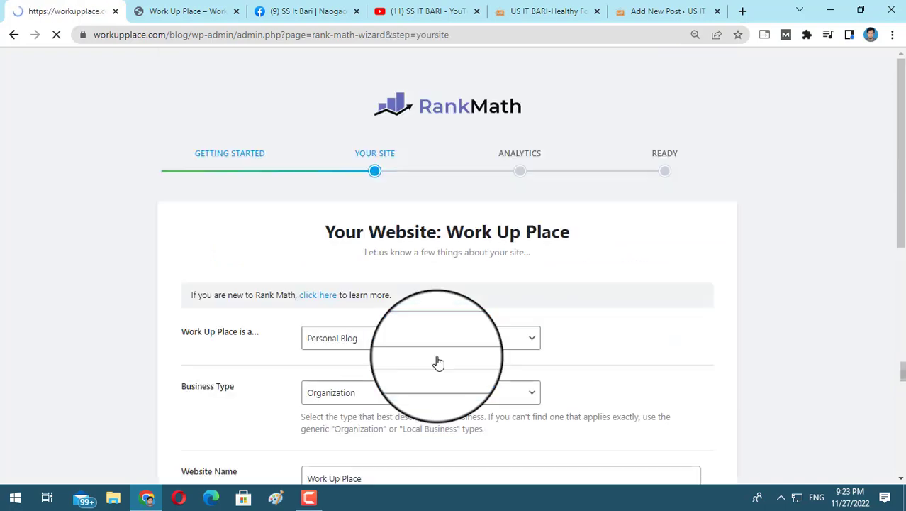
# - Choose Personal Blog as the type of site for Work Up Place
pyautogui.scroll(-3, 401, 282)
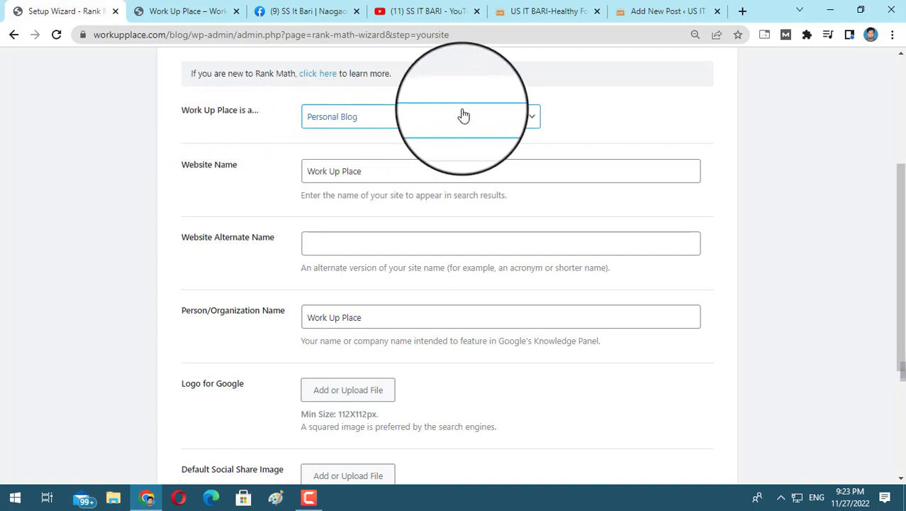
pyautogui.click(526, 124)
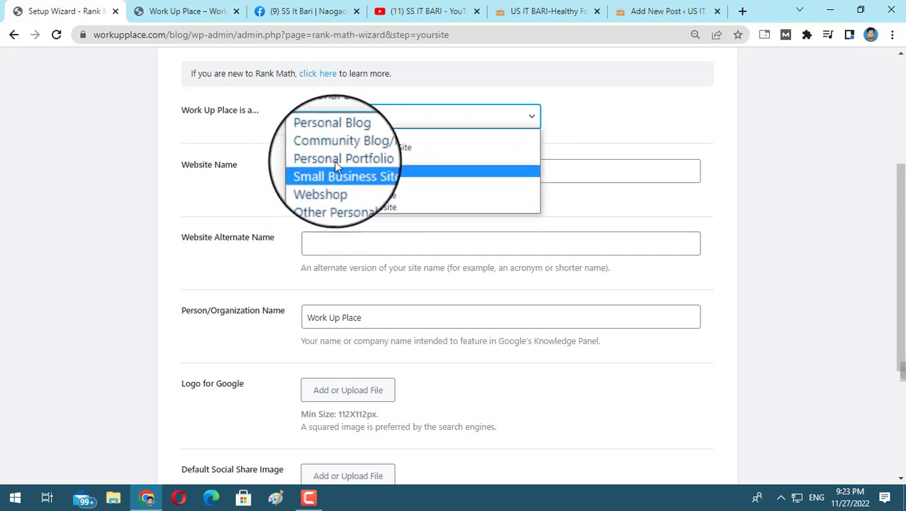
pyautogui.click(338, 133)
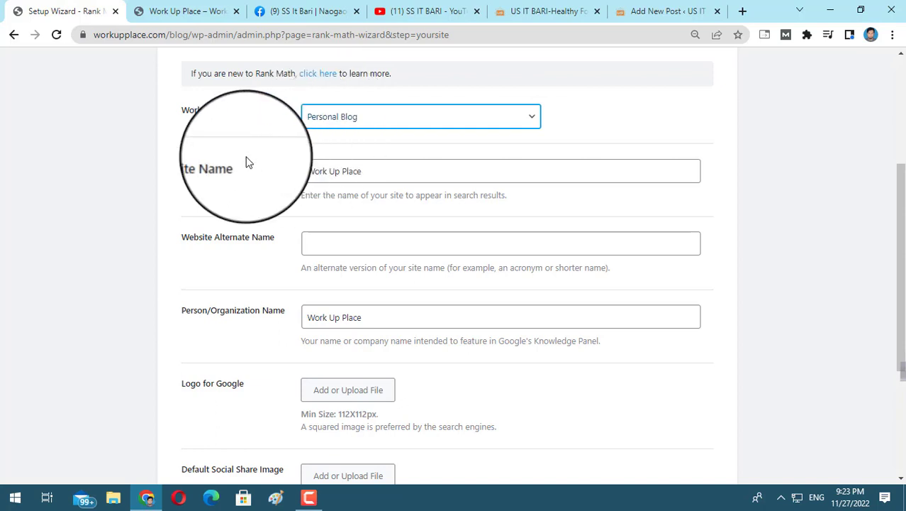
# - Check the website name, website alternate name and person/organization name fields
pyautogui.click(376, 171)
pyautogui.moveTo(322, 169); pyautogui.dragTo(287, 172)
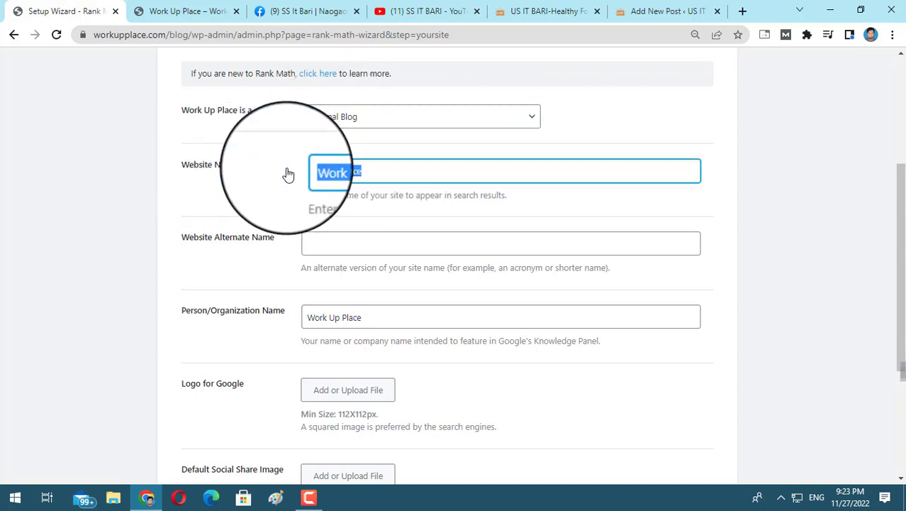
pyautogui.scroll(-2, 397, 219)
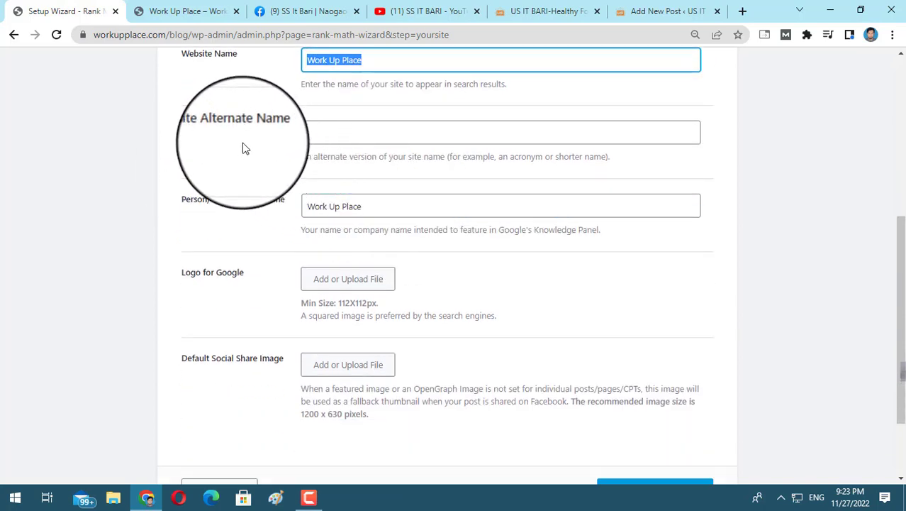
pyautogui.click(327, 131)
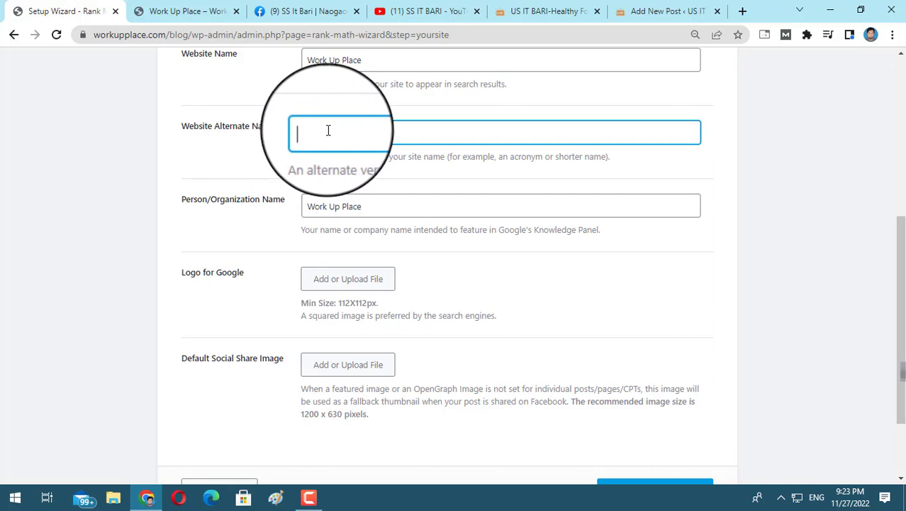
pyautogui.click(380, 203)
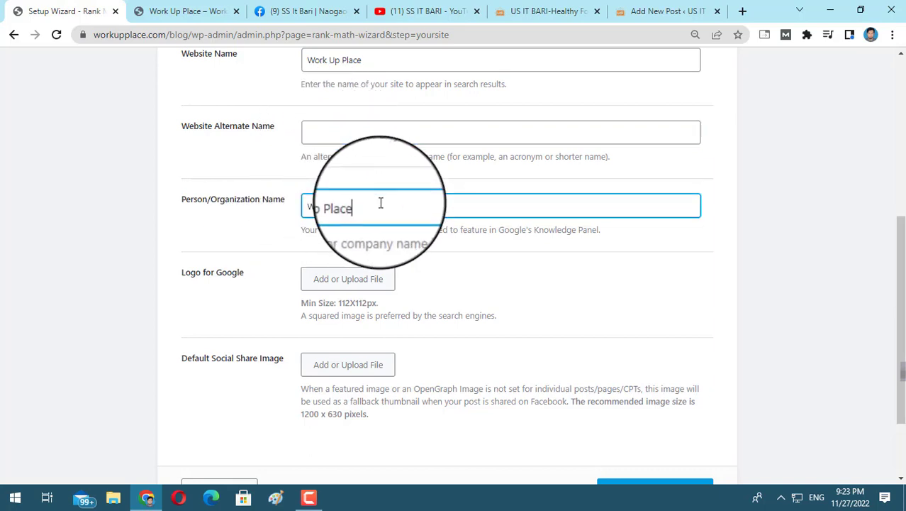
# - Upload the Work Up Place Logo image from the Desktop for the Logo for Google setting
pyautogui.scroll(-2, 416, 205)
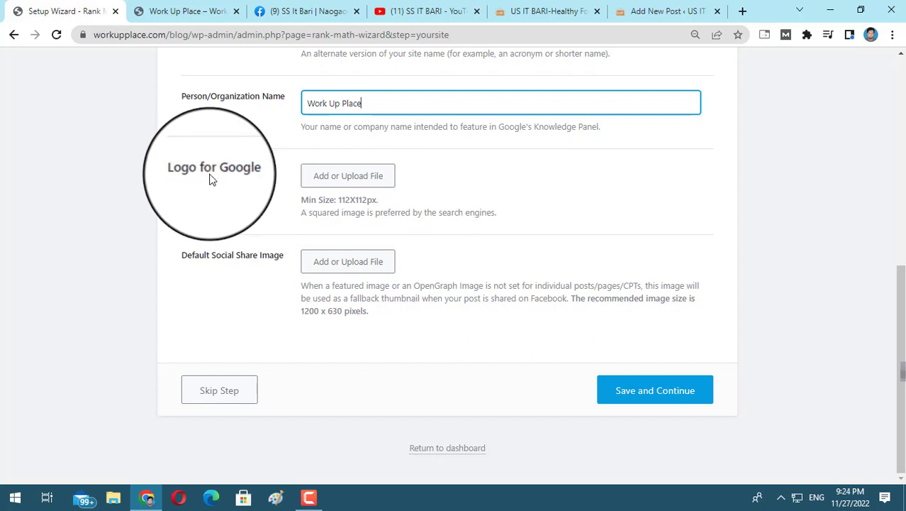
pyautogui.click(360, 181)
pyautogui.click(48, 105)
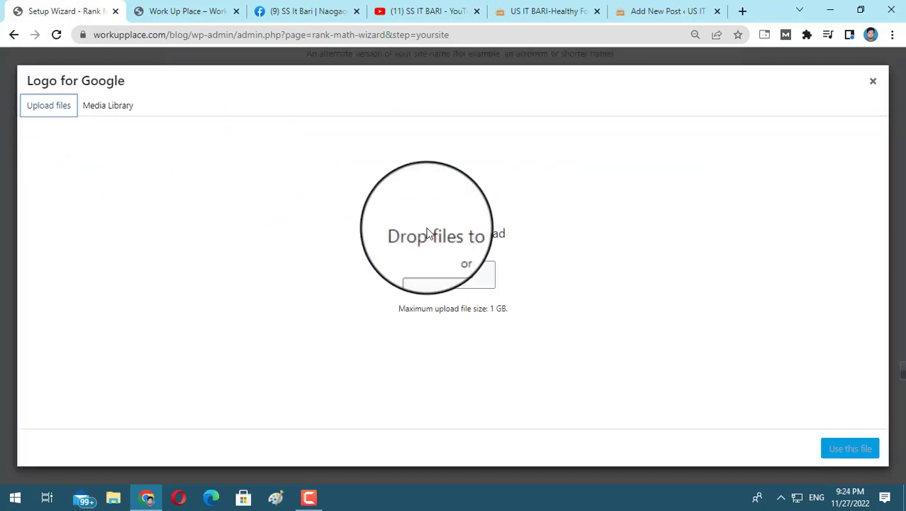
pyautogui.click(445, 273)
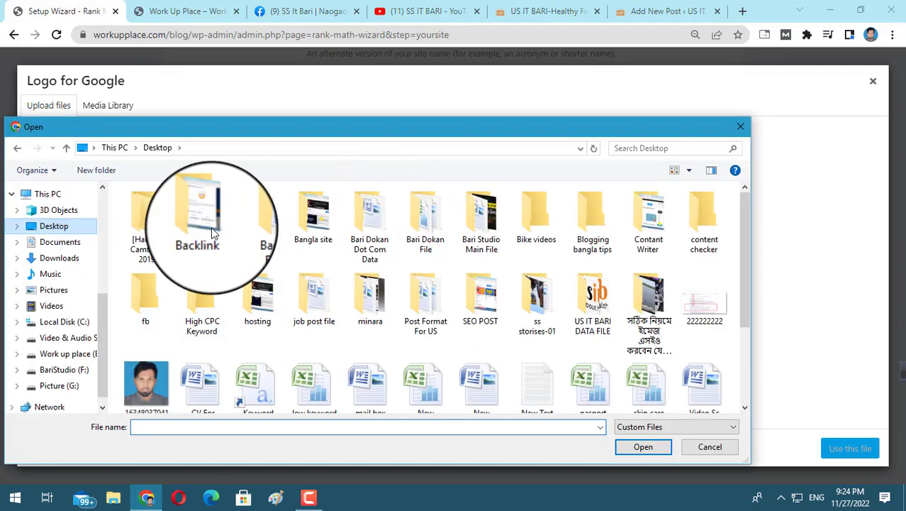
pyautogui.scroll(-3, 341, 256)
pyautogui.click(153, 351)
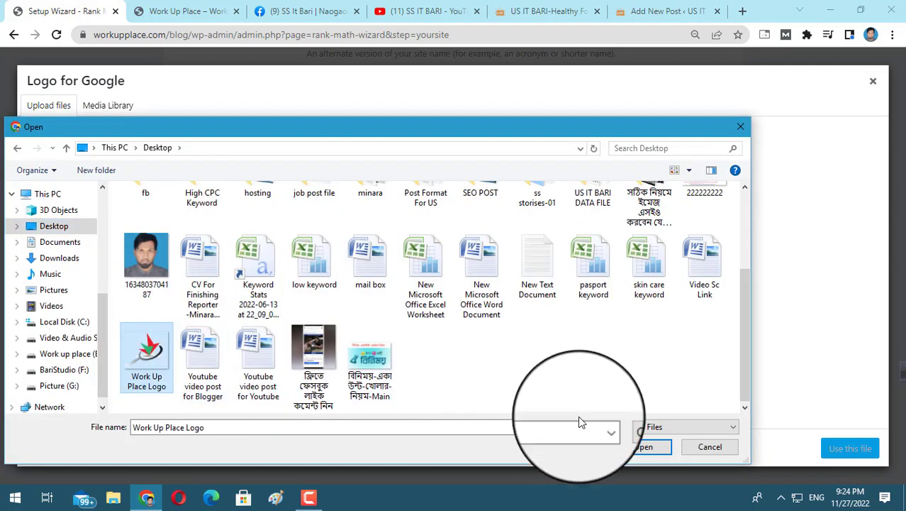
pyautogui.click(645, 446)
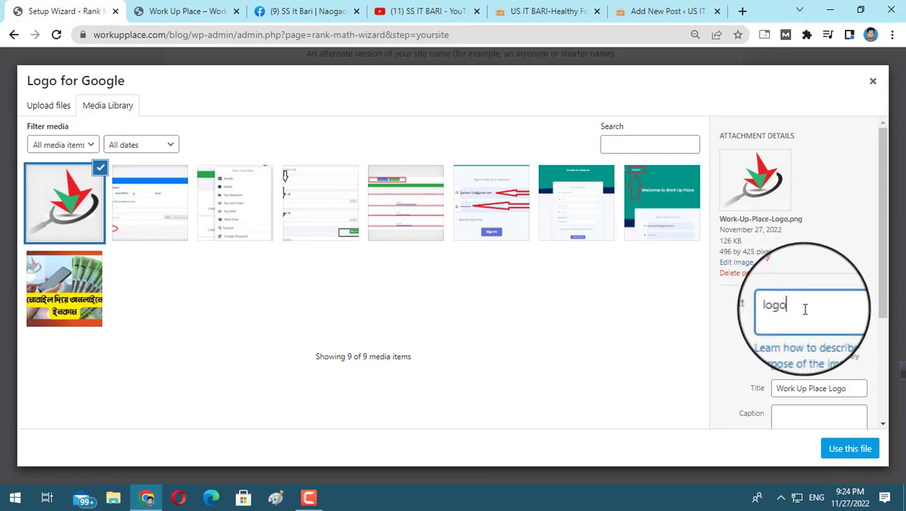
# - Give the uploaded image the alt text and description "logo" and use it as the Logo for Google
pyautogui.moveTo(801, 307); pyautogui.dragTo(757, 305)
pyautogui.scroll(-3, 816, 290)
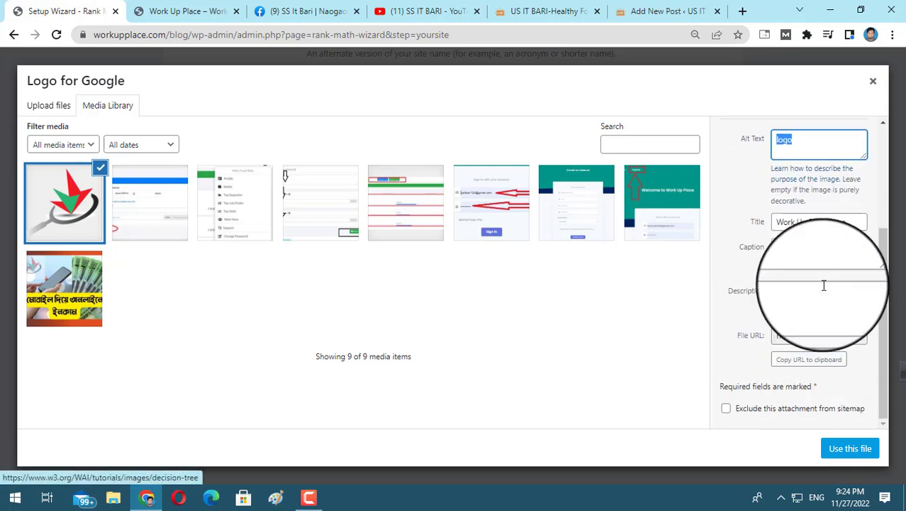
pyautogui.click(815, 288)
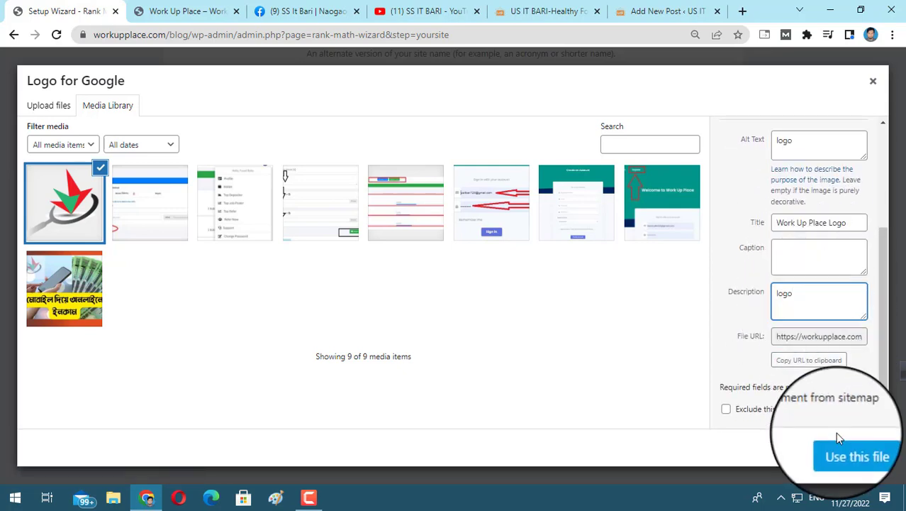
pyautogui.click(845, 450)
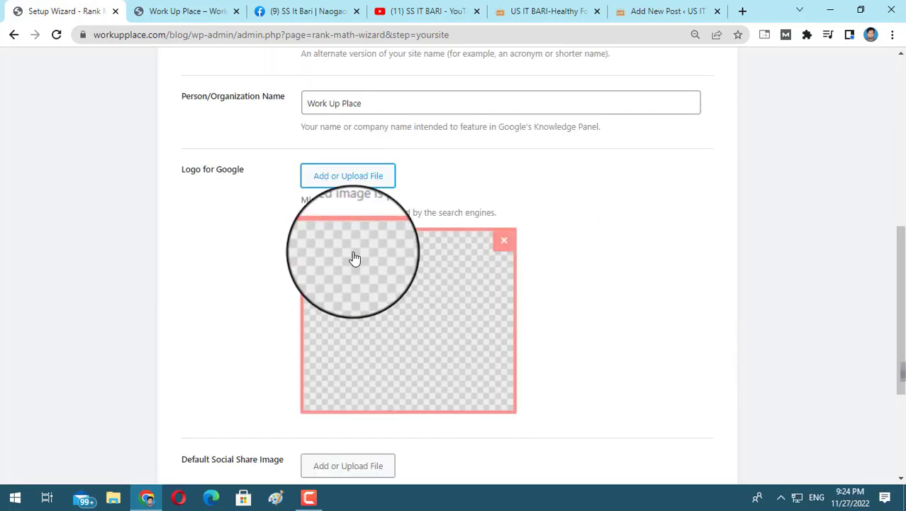
pyautogui.scroll(2, 426, 184)
pyautogui.scroll(-3, 426, 199)
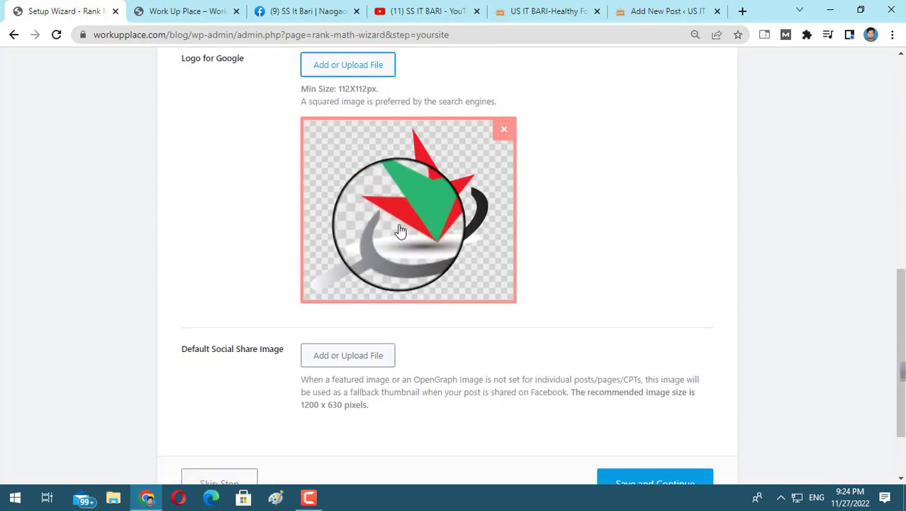
pyautogui.scroll(-2, 500, 213)
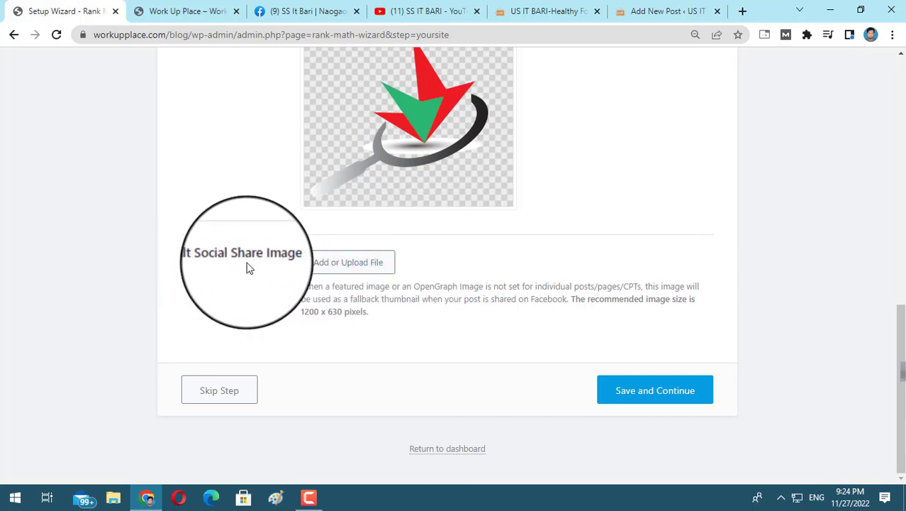
# - Save the site settings without a default social share image and start connecting Google services to Rank Math
pyautogui.click(653, 395)
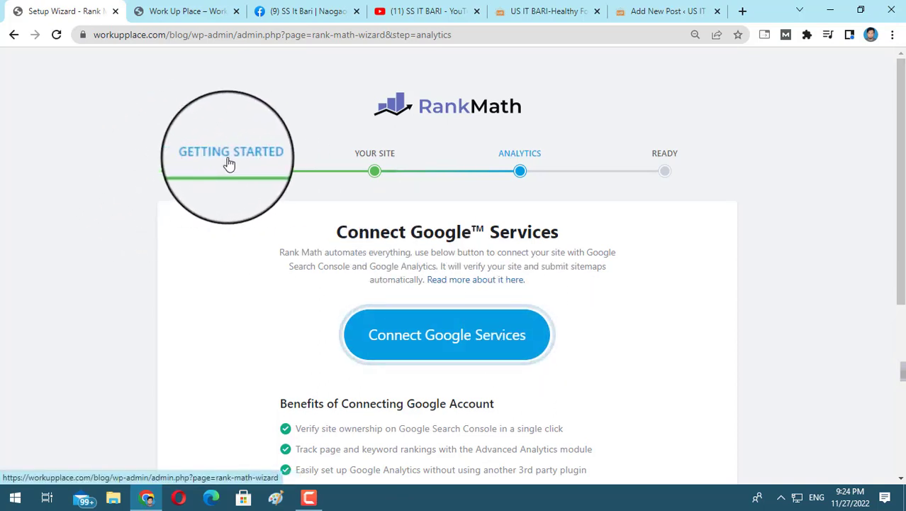
pyautogui.scroll(-3, 407, 152)
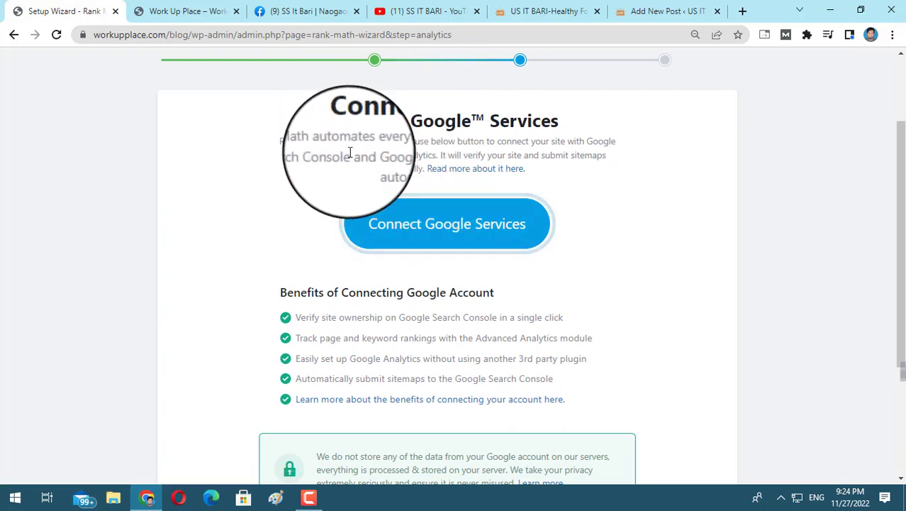
pyautogui.scroll(-5, 348, 152)
pyautogui.scroll(3, 350, 158)
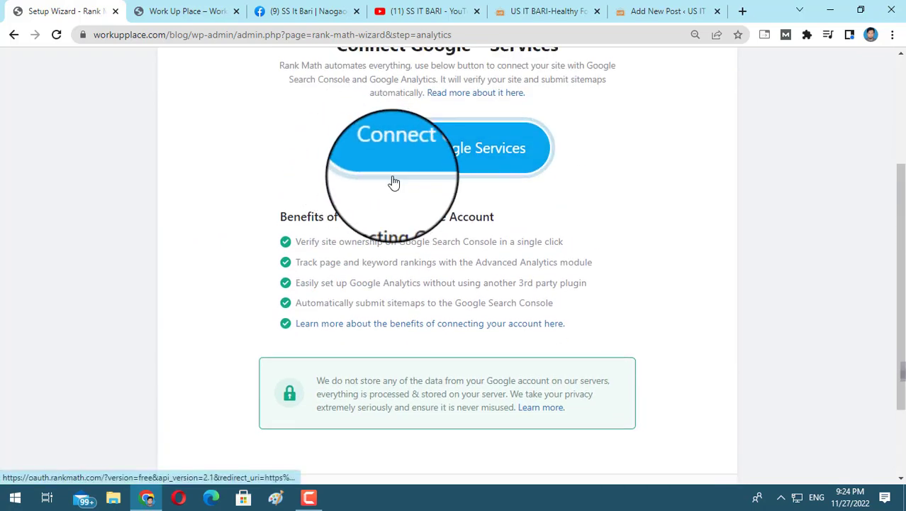
pyautogui.scroll(3, 525, 182)
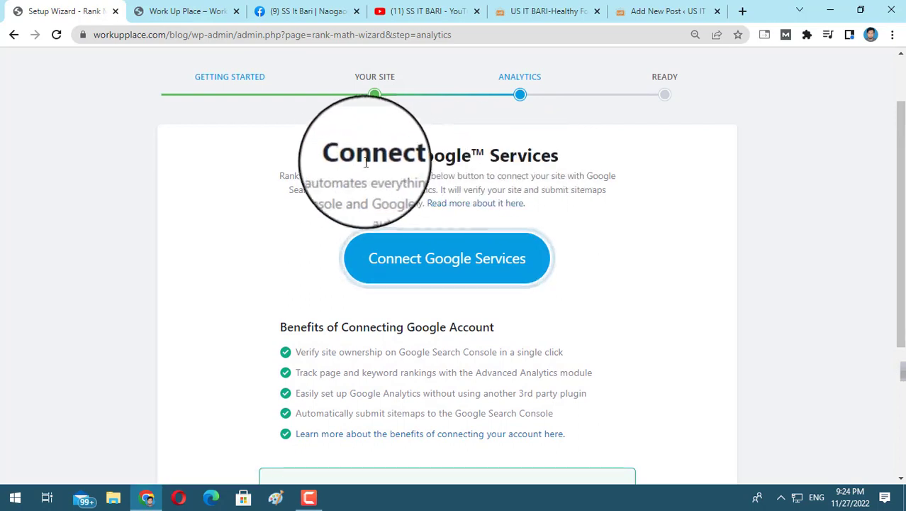
pyautogui.click(473, 268)
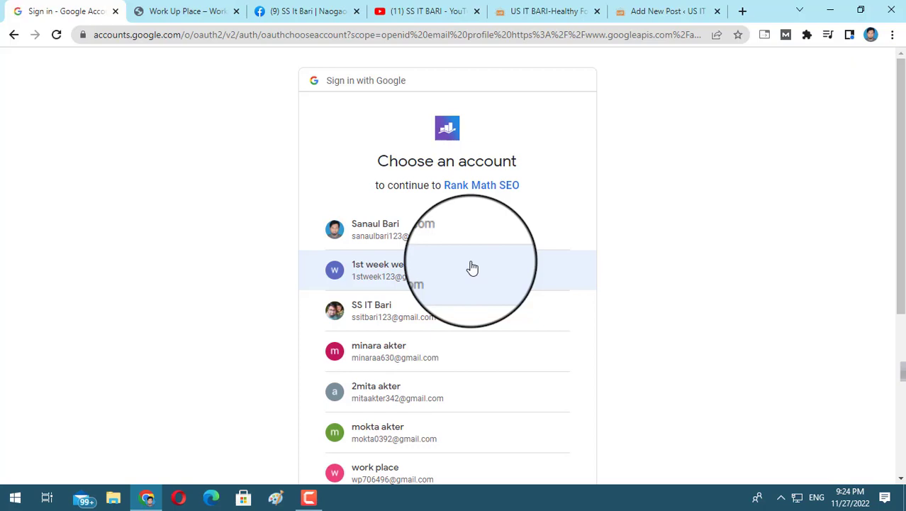
# - Choose the Work Up Place Google account to continue to Rank Math SEO
pyautogui.scroll(-3, 473, 268)
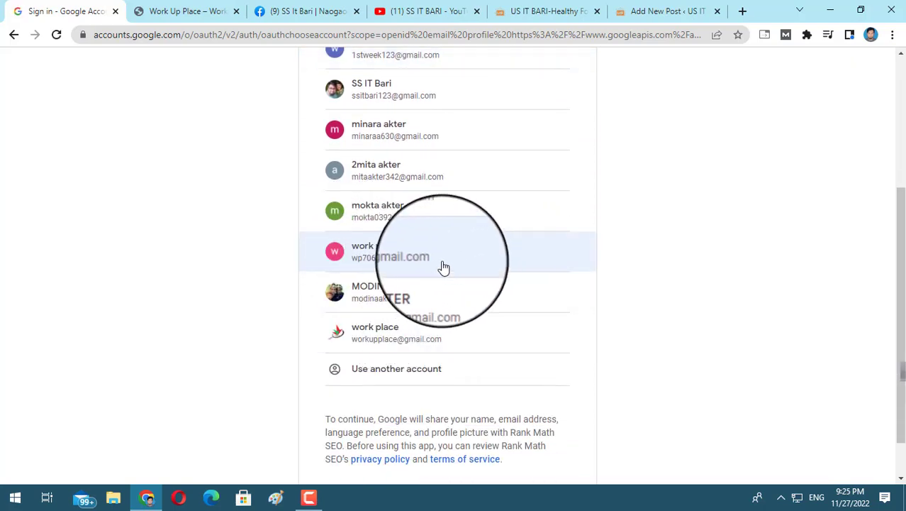
pyautogui.scroll(-2, 383, 216)
pyautogui.click(401, 289)
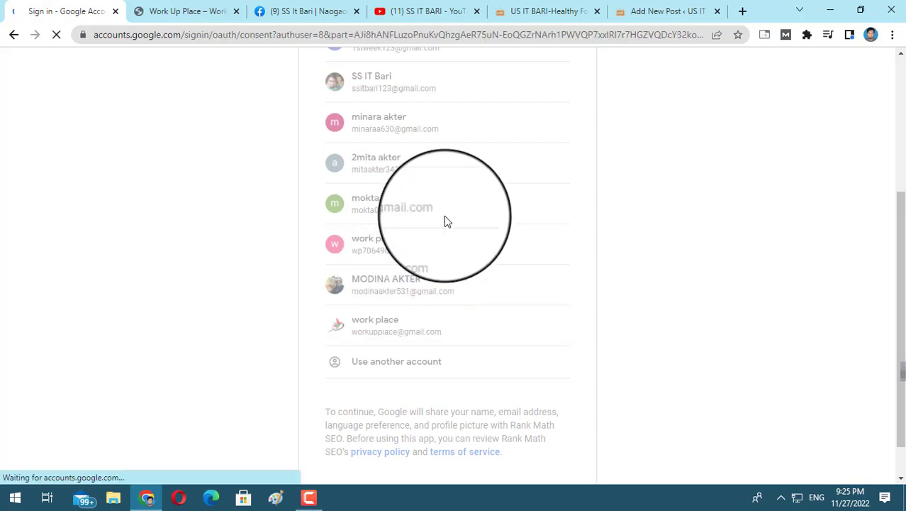
# - Grant Rank Math SEO all the requested Google Analytics, Search Console and site list permissions and continue
pyautogui.scroll(-3, 446, 222)
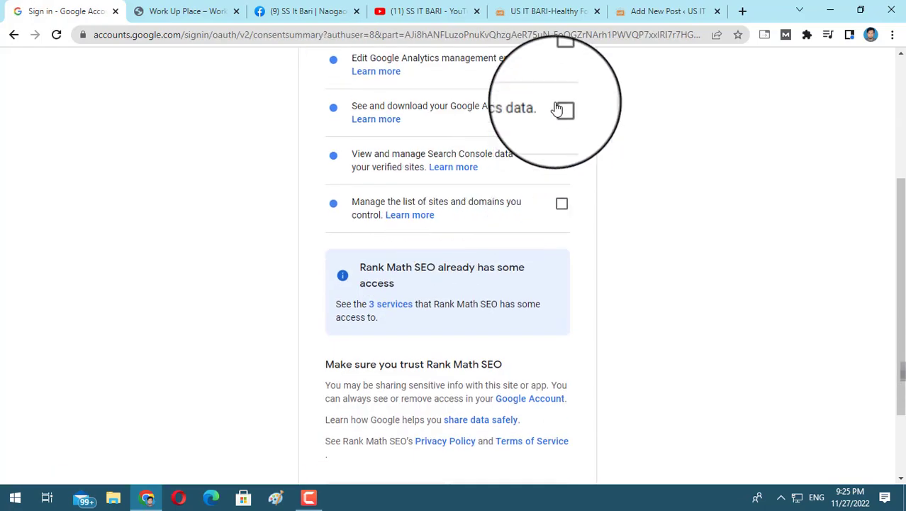
pyautogui.click(561, 109)
pyautogui.click(561, 155)
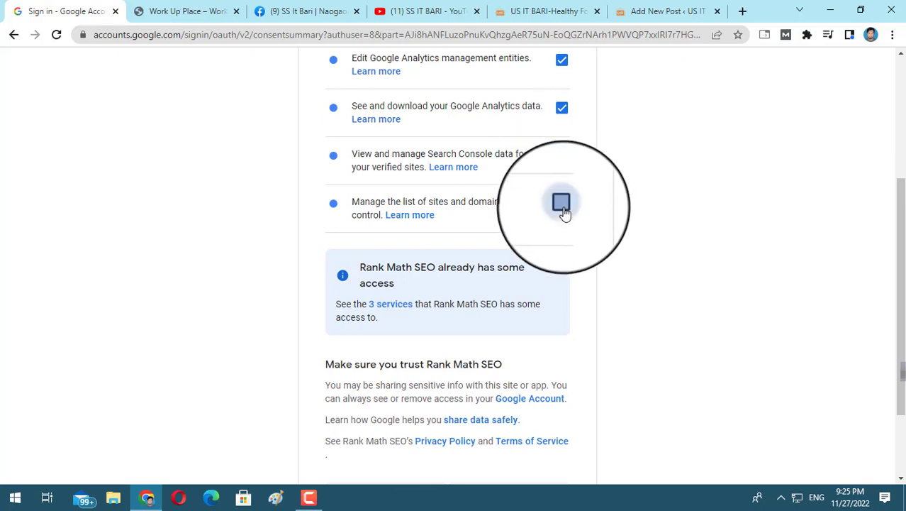
pyautogui.click(561, 203)
pyautogui.scroll(-2, 579, 227)
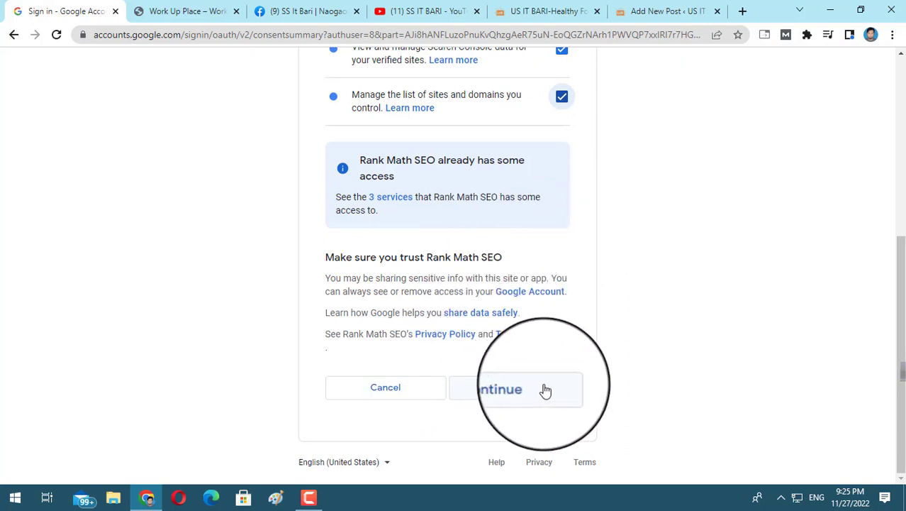
pyautogui.click(518, 386)
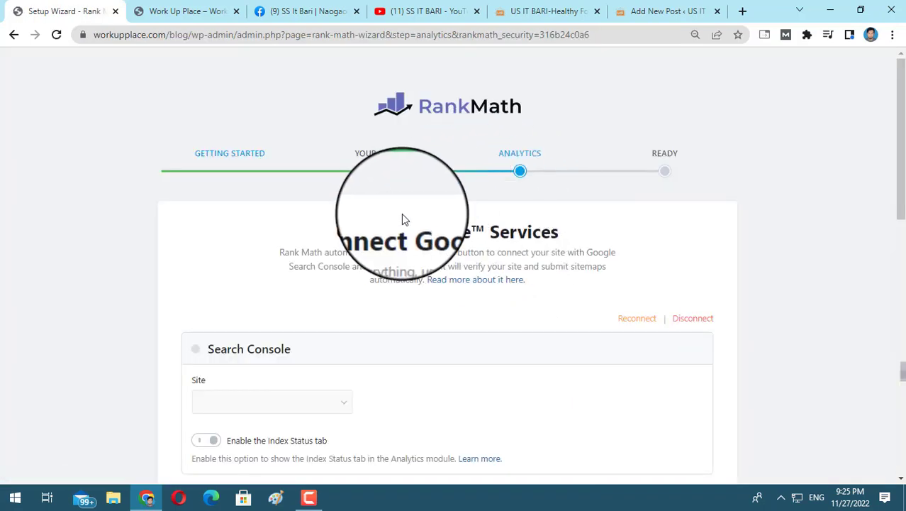
# - Select the workupplace.com property for Analytics and save the analytics settings with Email Reports left enabled
pyautogui.scroll(-3, 277, 220)
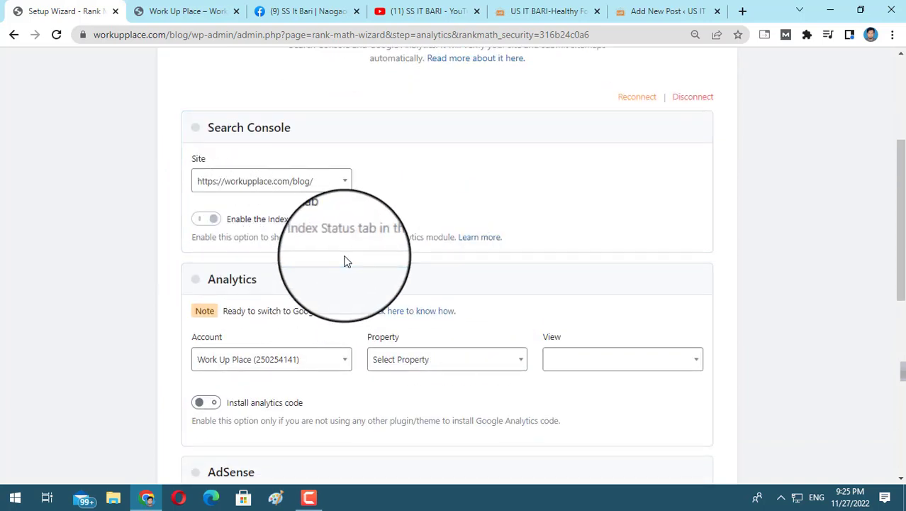
pyautogui.scroll(-3, 346, 261)
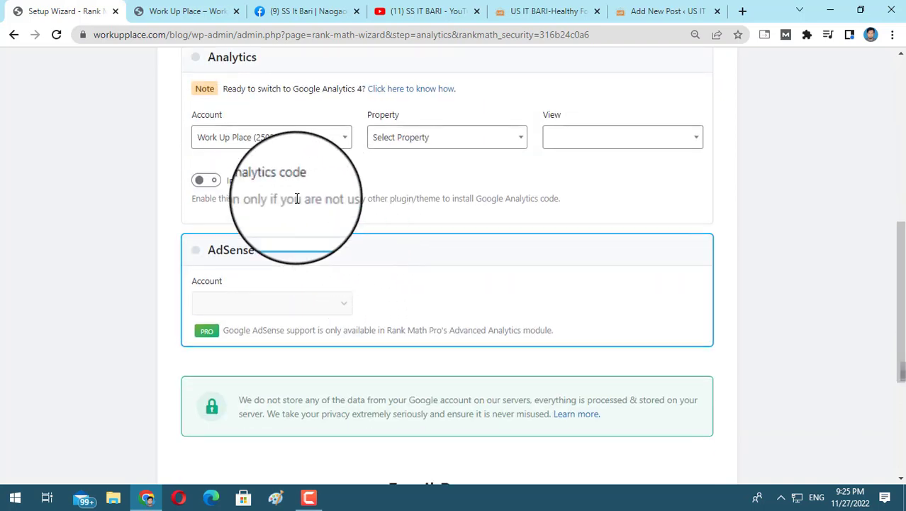
pyautogui.click(456, 140)
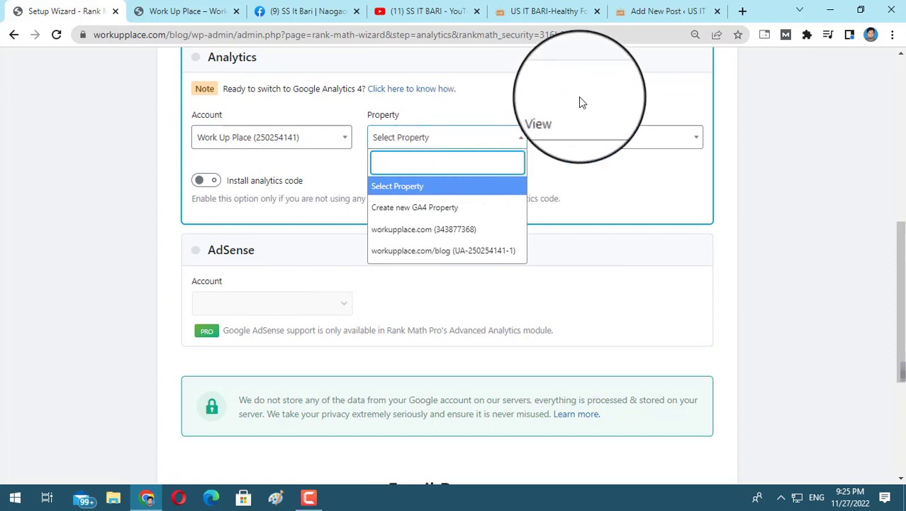
pyautogui.click(469, 233)
pyautogui.scroll(-3, 435, 268)
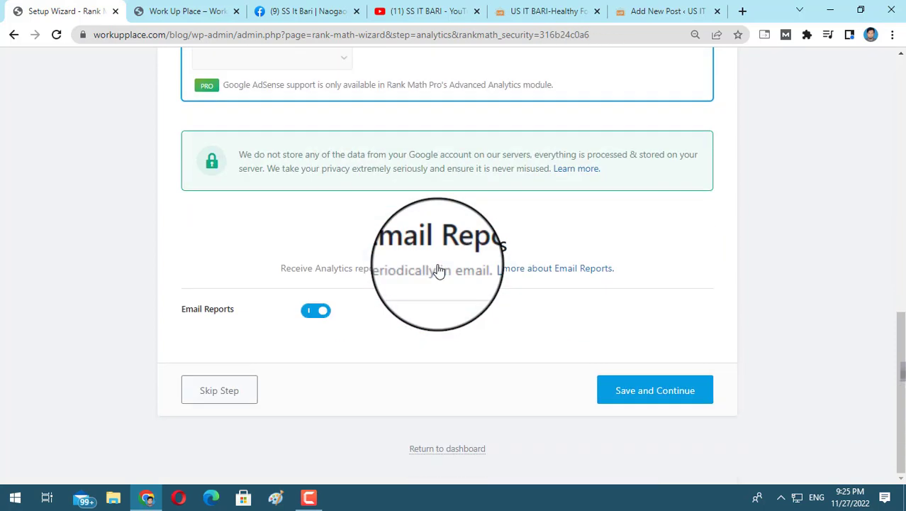
pyautogui.click(645, 399)
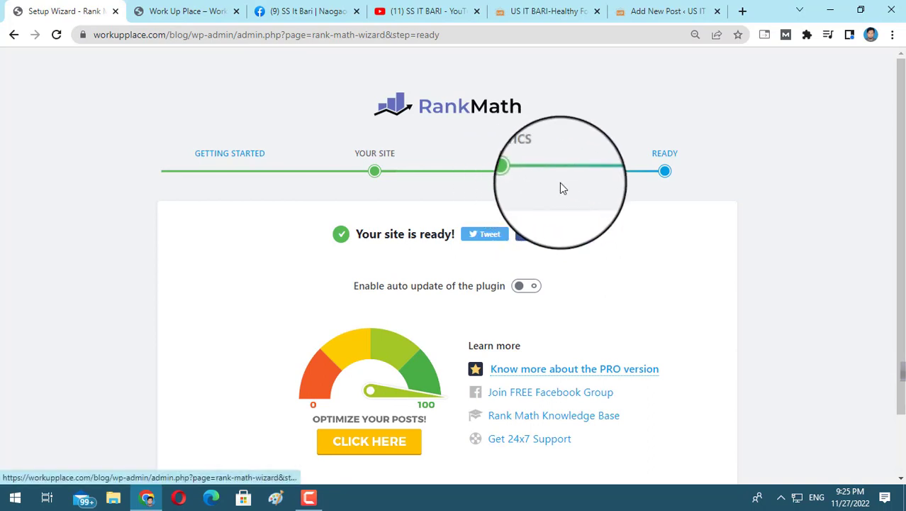
# - Enable auto update of the plugin and finish the setup wizard by returning to the Rank Math dashboard
pyautogui.scroll(-1, 560, 188)
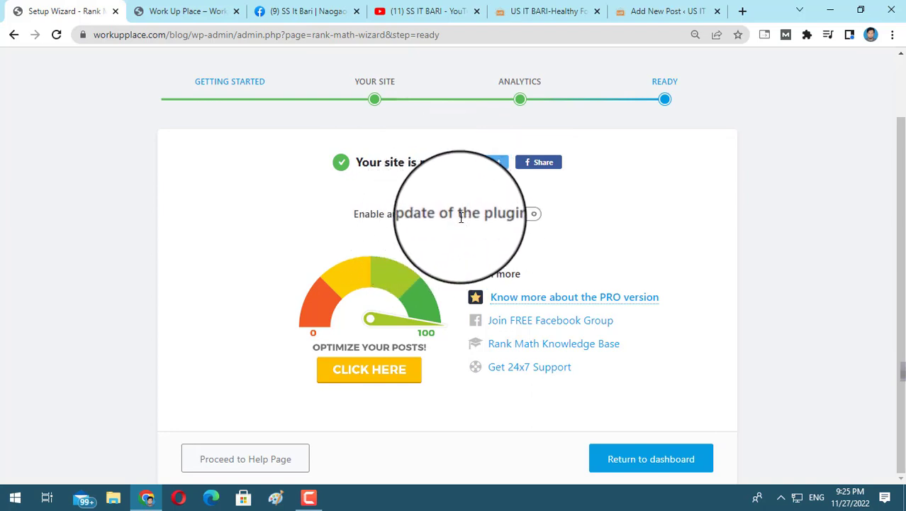
pyautogui.click(520, 215)
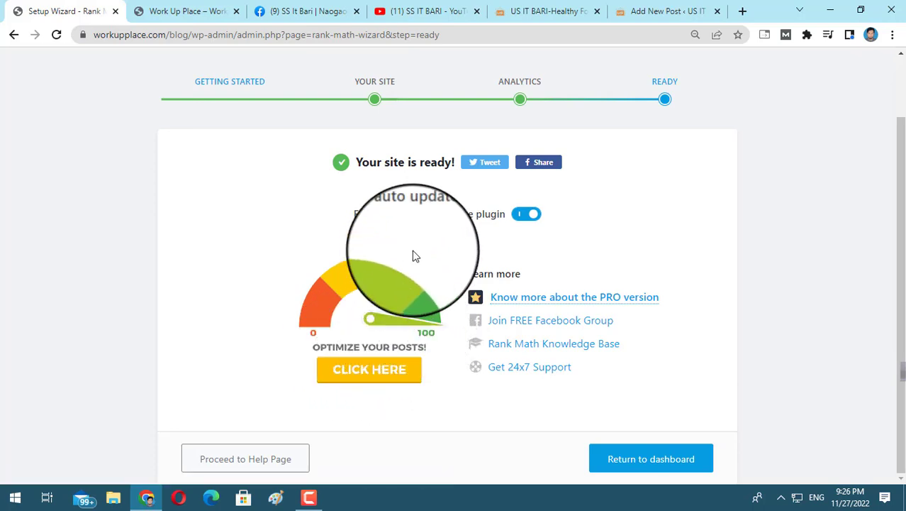
pyautogui.scroll(1, 415, 255)
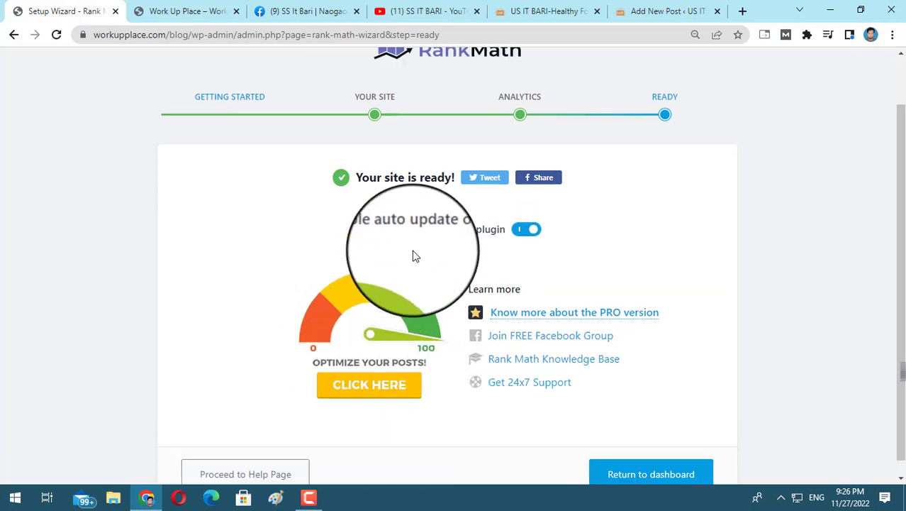
pyautogui.scroll(-1, 574, 229)
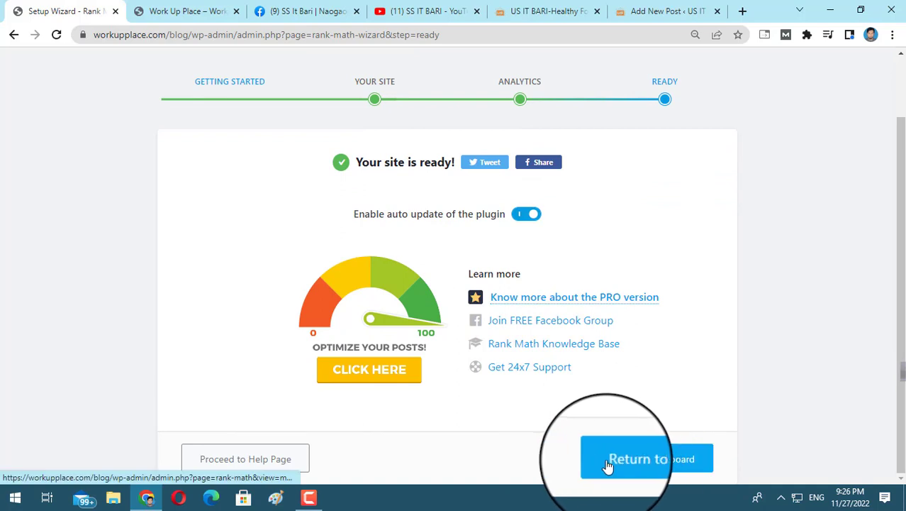
pyautogui.click(649, 459)
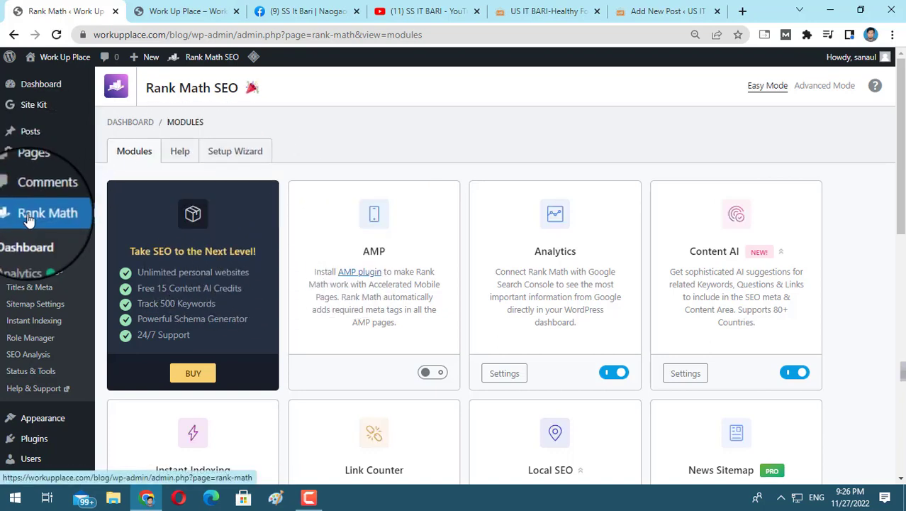
# - Review the available Rank Math modules and check which ones are switched on
pyautogui.scroll(-2, 454, 200)
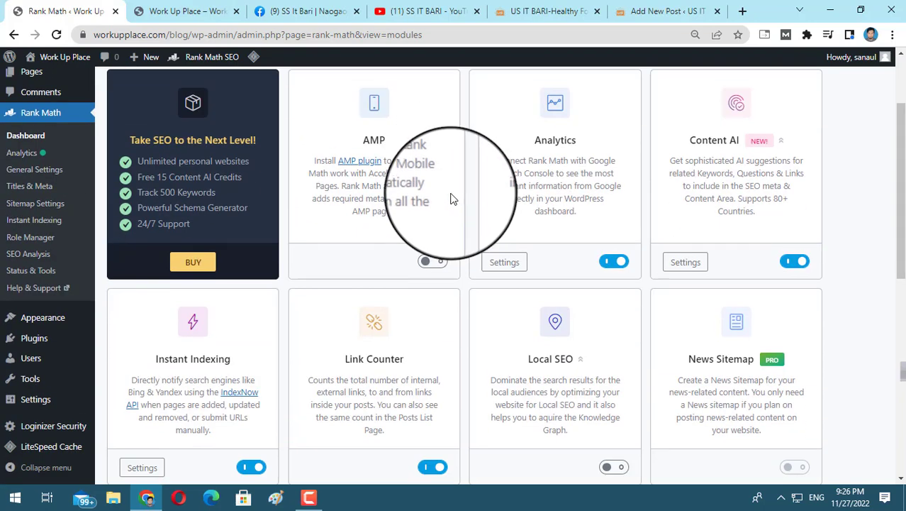
pyautogui.scroll(-4, 665, 207)
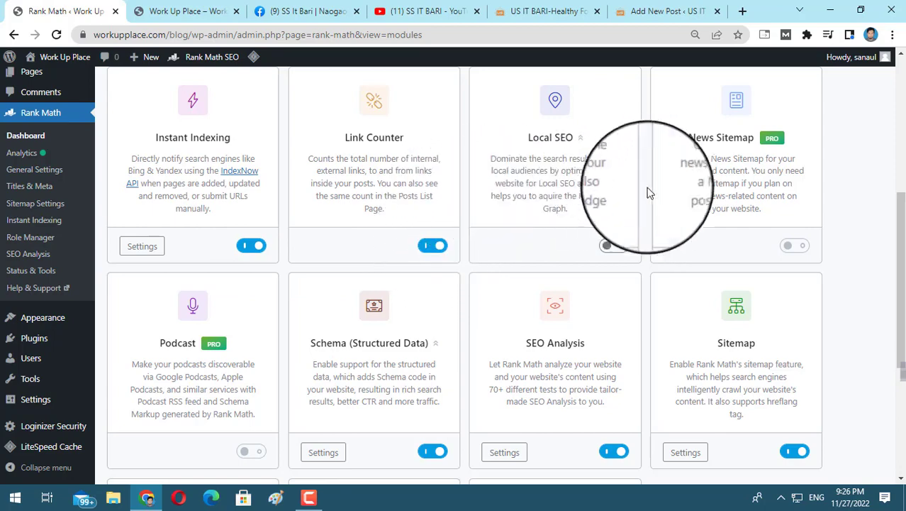
pyautogui.scroll(-5, 642, 202)
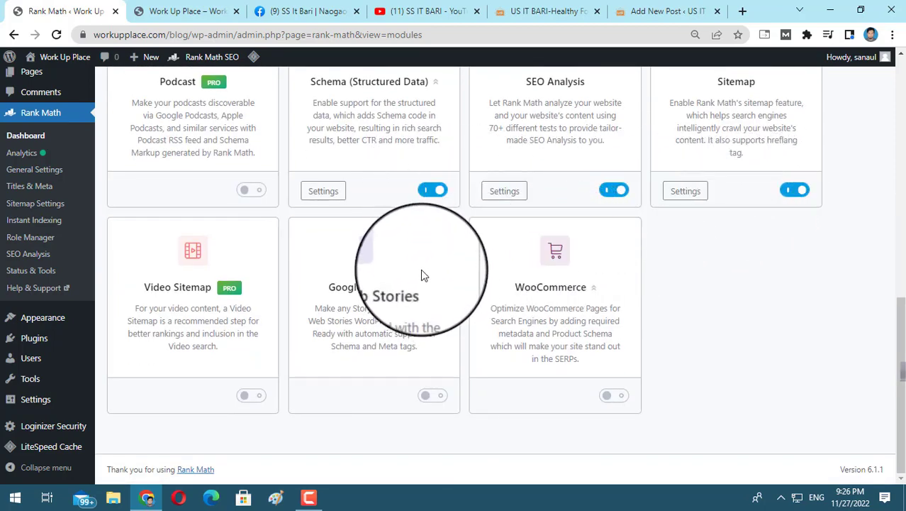
pyautogui.scroll(3, 421, 274)
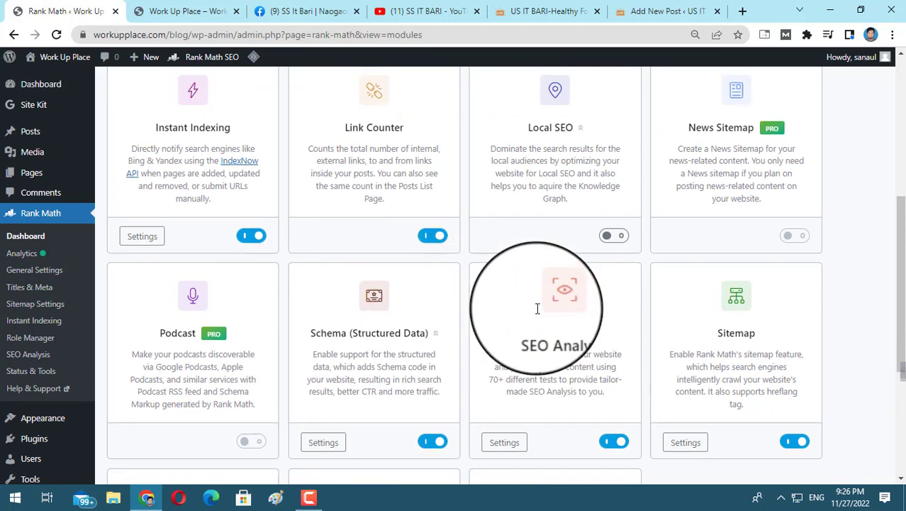
pyautogui.scroll(2, 132, 162)
pyautogui.scroll(2, 435, 233)
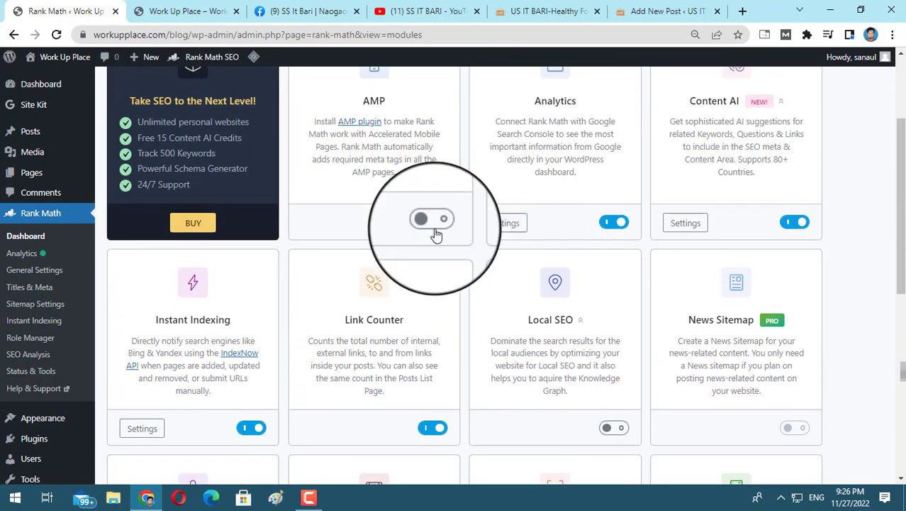
pyautogui.scroll(-5, 678, 166)
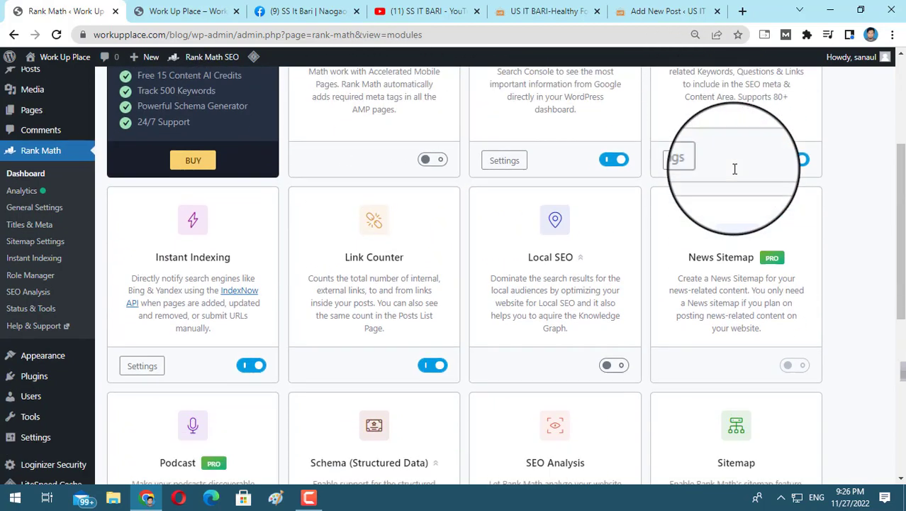
pyautogui.scroll(-2, 740, 208)
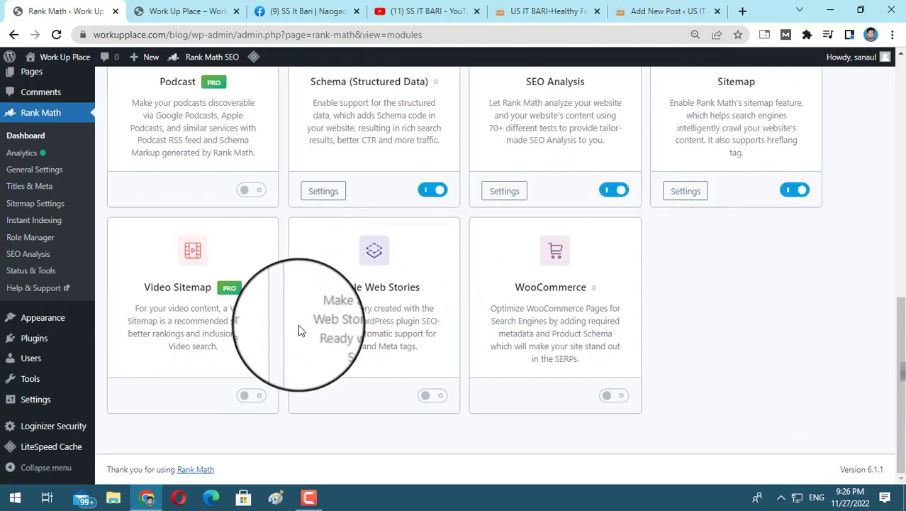
pyautogui.scroll(5, 57, 266)
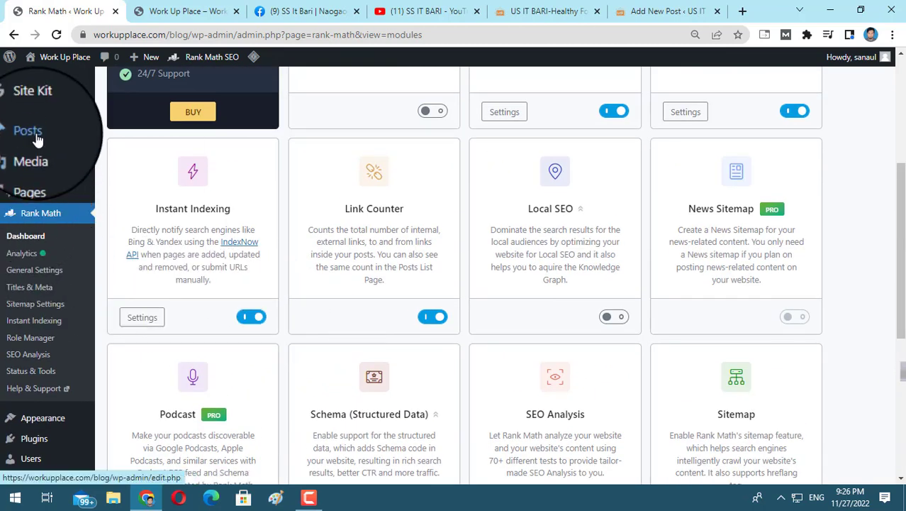
# - Open a new blank post and examine the Rank Math SEO, focus keyword and Content AI sections in the editor
pyautogui.moveTo(32, 132)
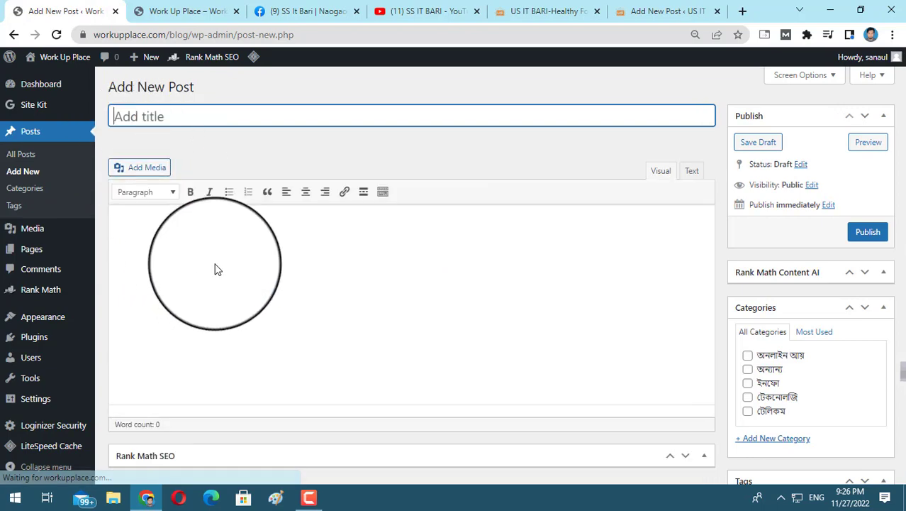
pyautogui.scroll(-5, 215, 267)
pyautogui.scroll(-3, 217, 267)
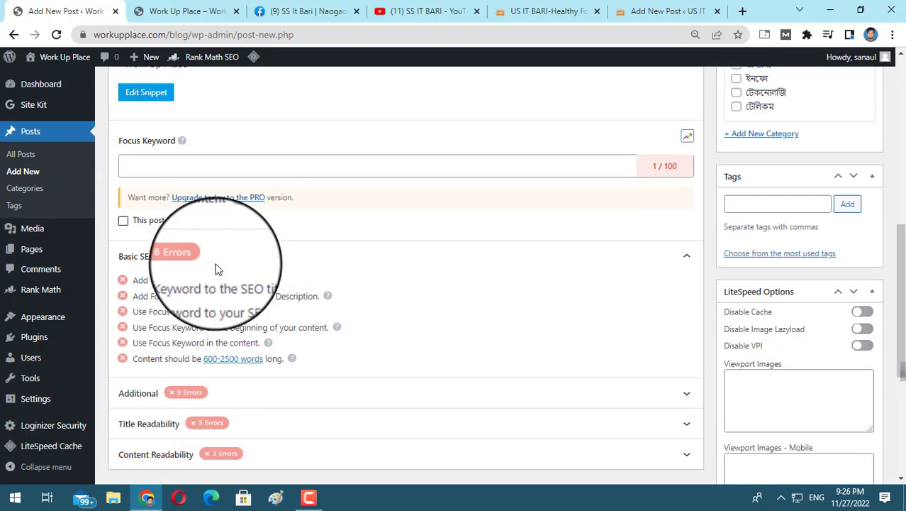
pyautogui.scroll(2, 217, 263)
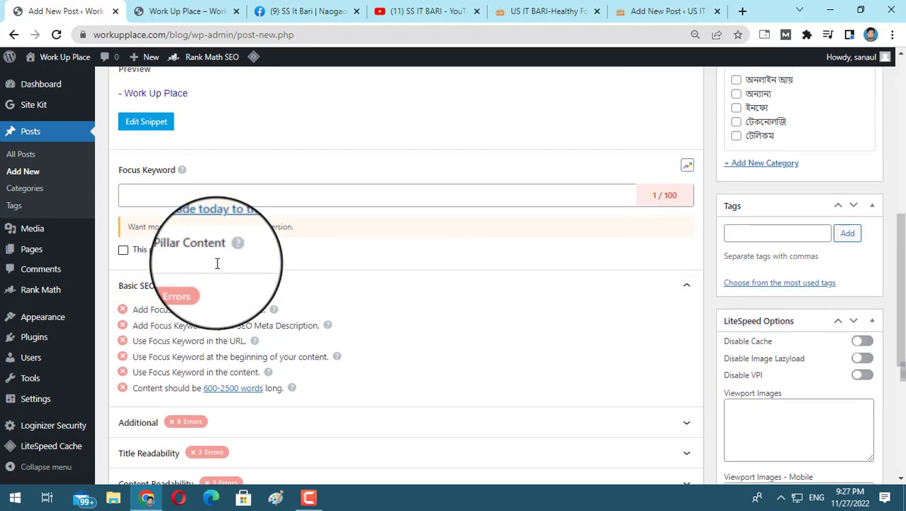
pyautogui.scroll(2, 217, 264)
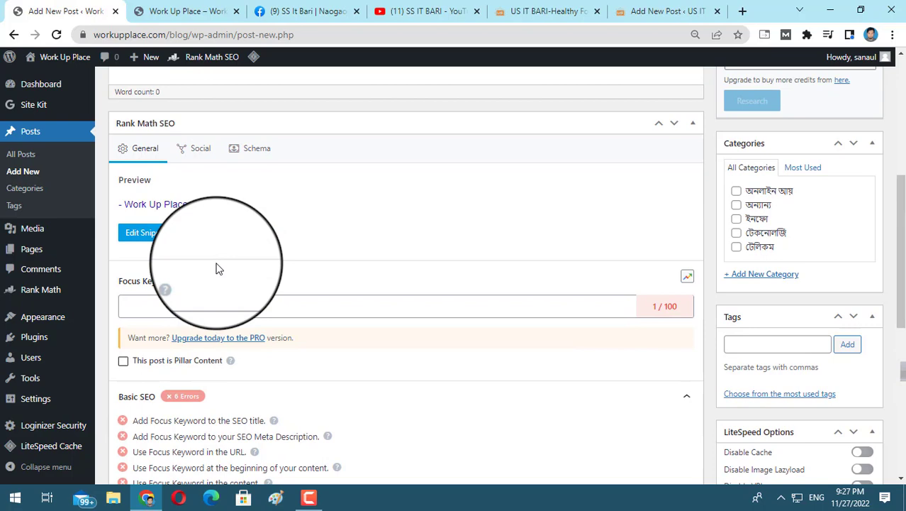
pyautogui.scroll(5, 219, 268)
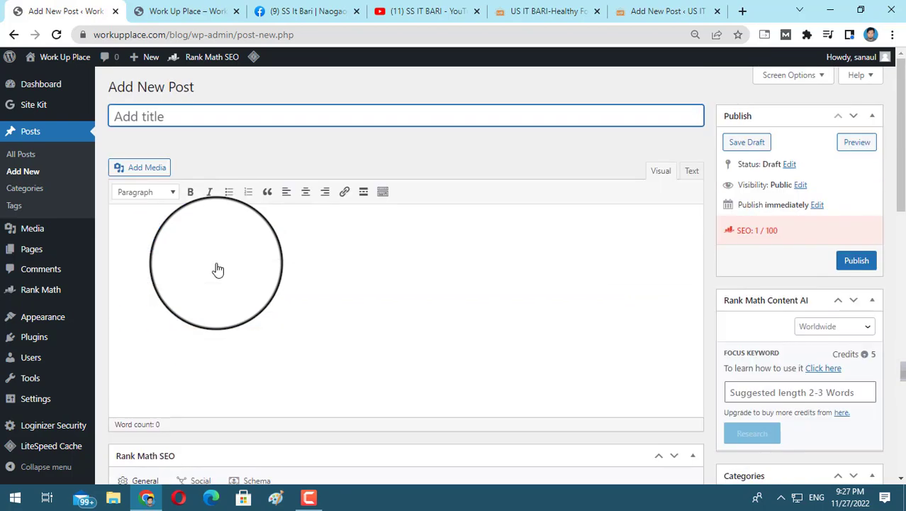
pyautogui.scroll(-5, 173, 245)
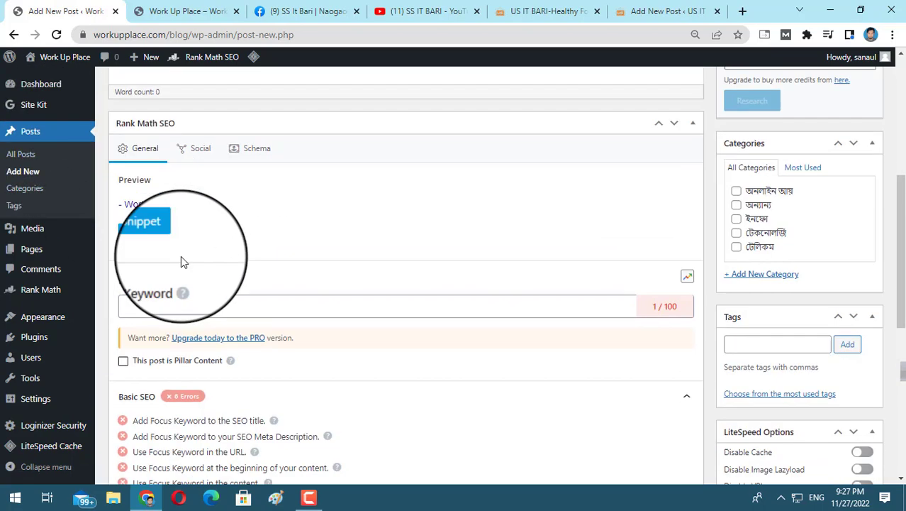
pyautogui.scroll(4, 181, 259)
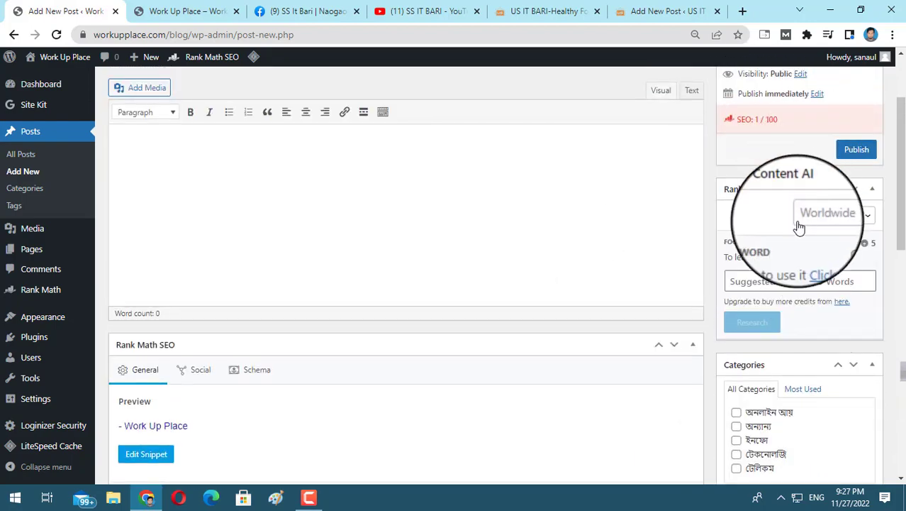
pyautogui.scroll(-5, 790, 226)
pyautogui.scroll(-4, 595, 317)
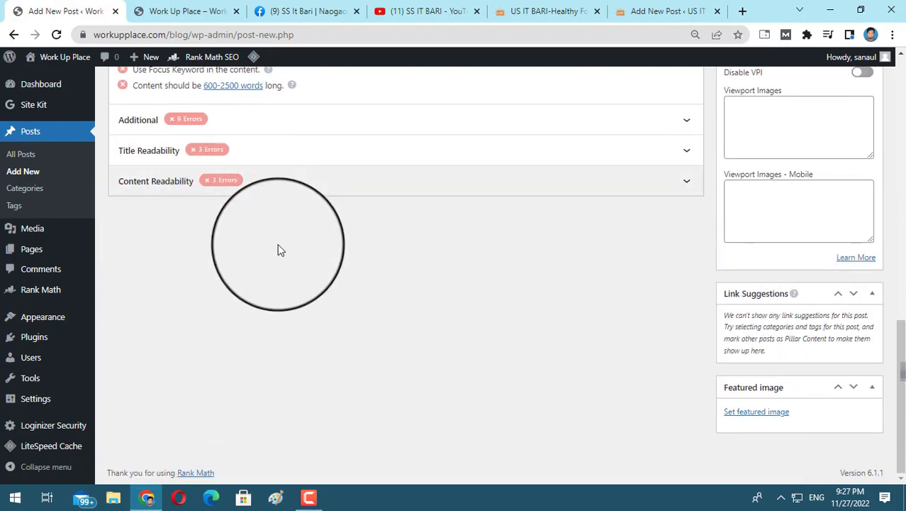
pyautogui.scroll(6, 277, 250)
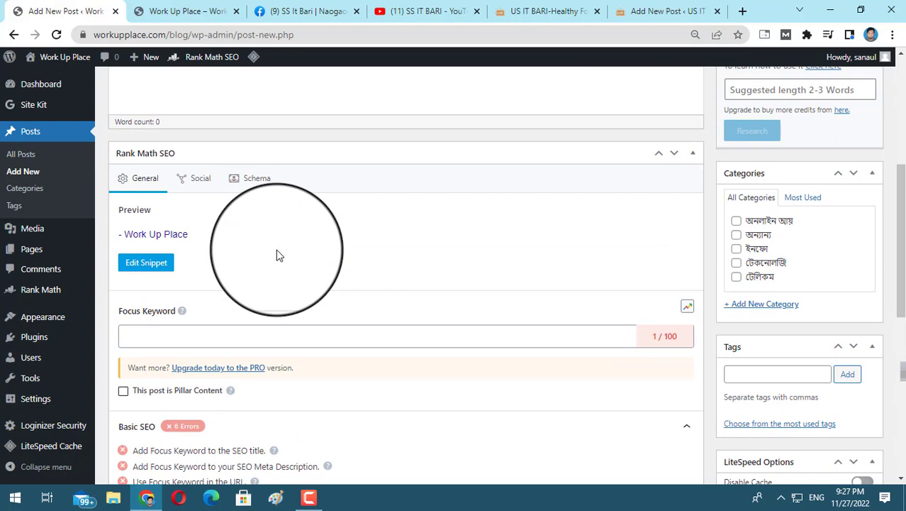
pyautogui.scroll(5, 277, 256)
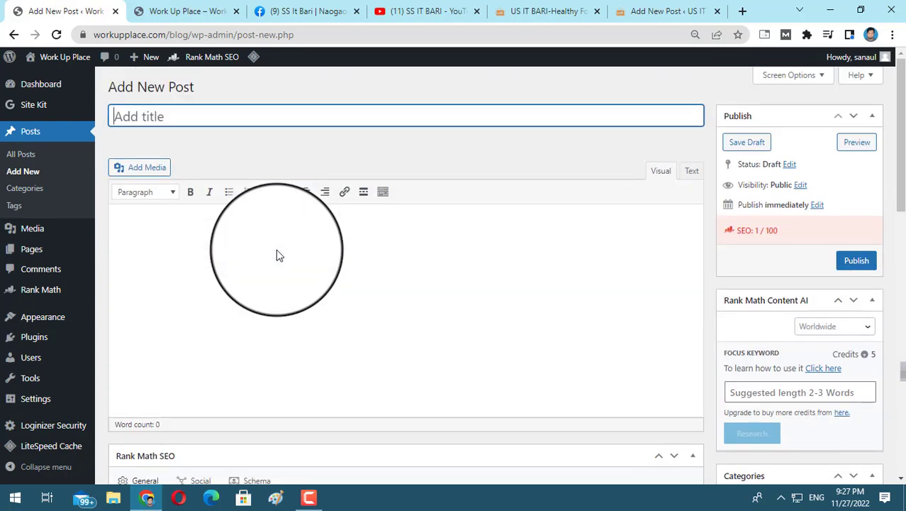